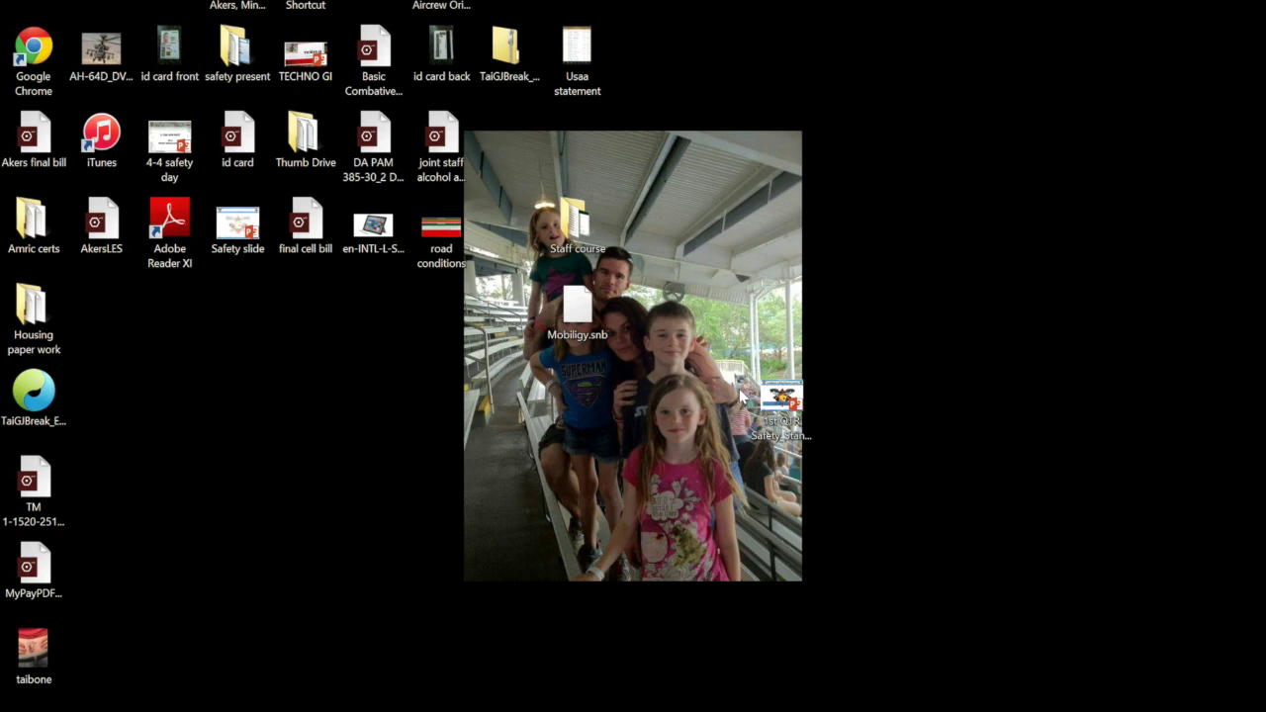
- Show the recent-apps sidebar over the desktop with Win+Tab
{"action": "key", "text": "super+Tab"}
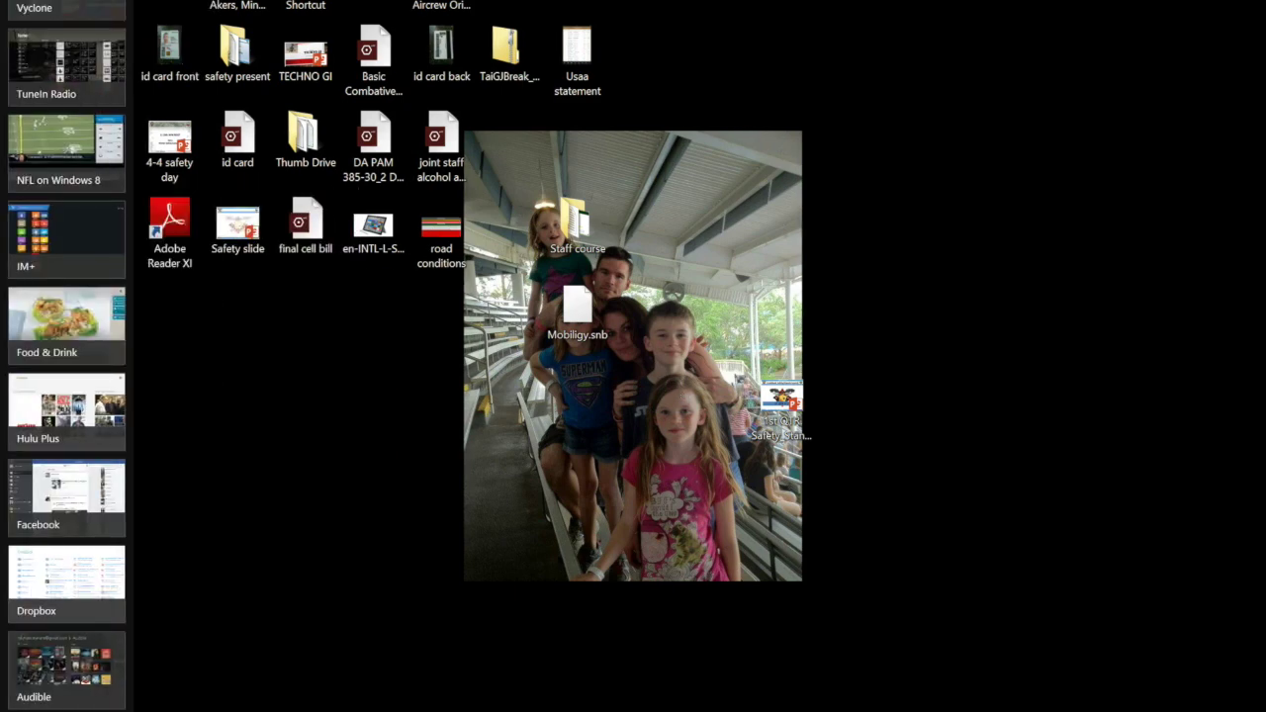
- Switch to Audible, showing its 16-title library and shop rows
{"action": "left_click", "coordinate": [68, 668]}
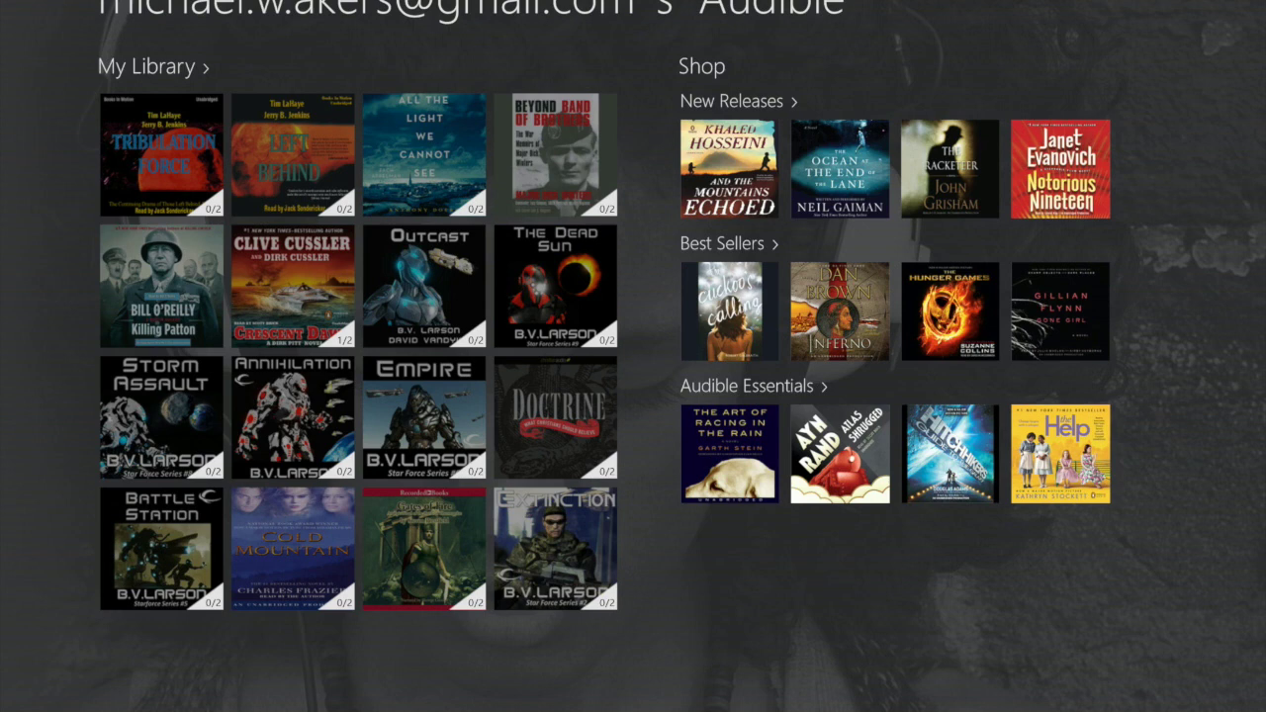
- Close Audible and switch to Dropbox from the recent-apps list
{"action": "left_click_drag", "start_coordinate": [633, 2], "coordinate": [633, 708]}
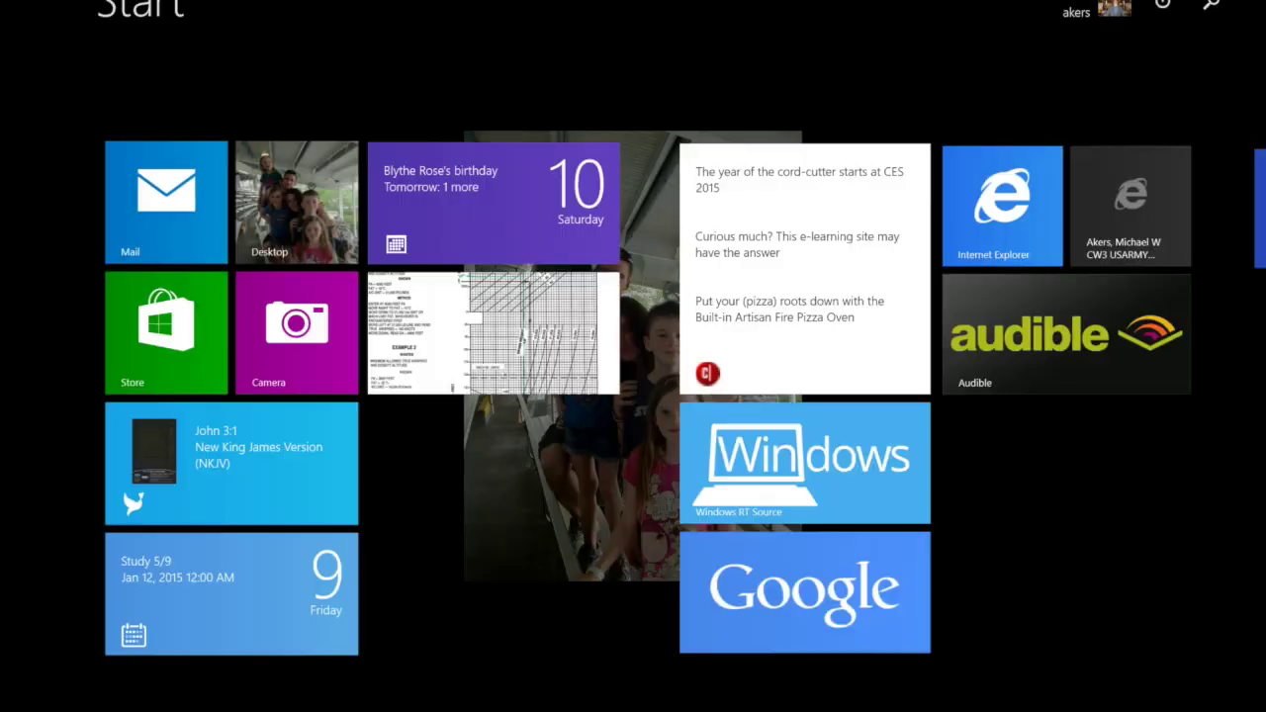
{"action": "left_click_drag", "start_coordinate": [2, 297], "coordinate": [119, 297]}
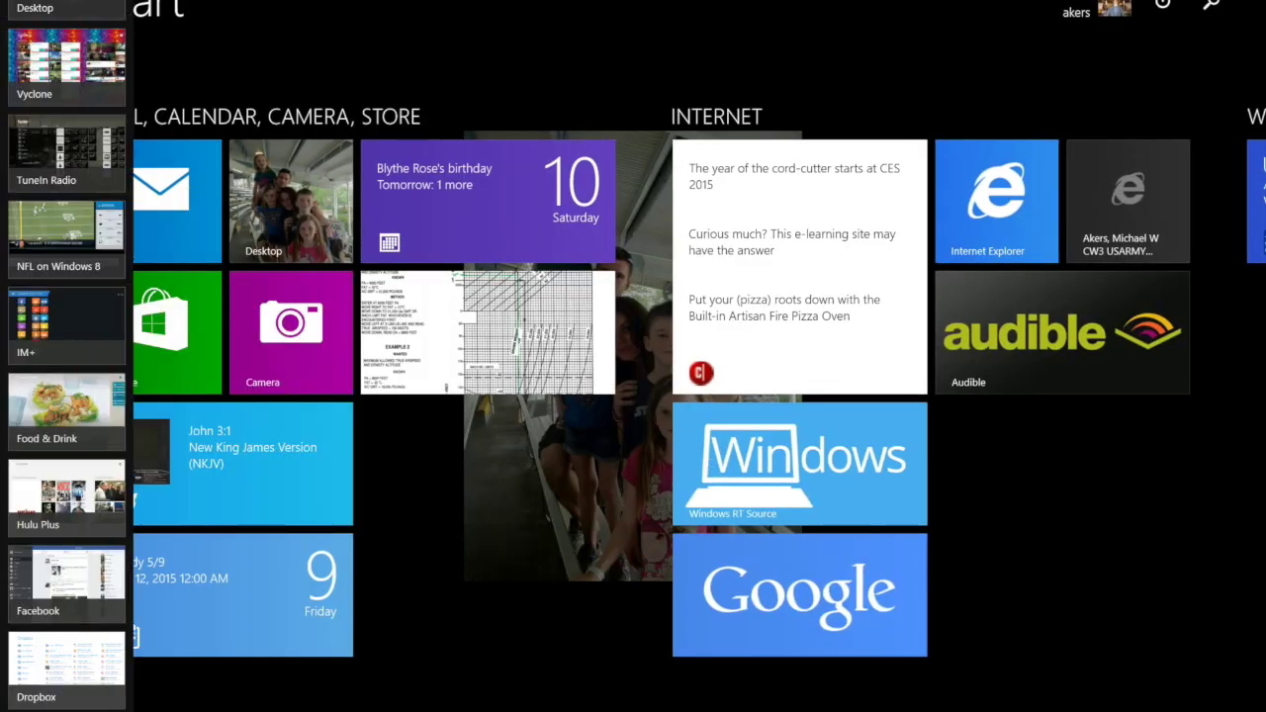
{"action": "left_click", "coordinate": [66, 663]}
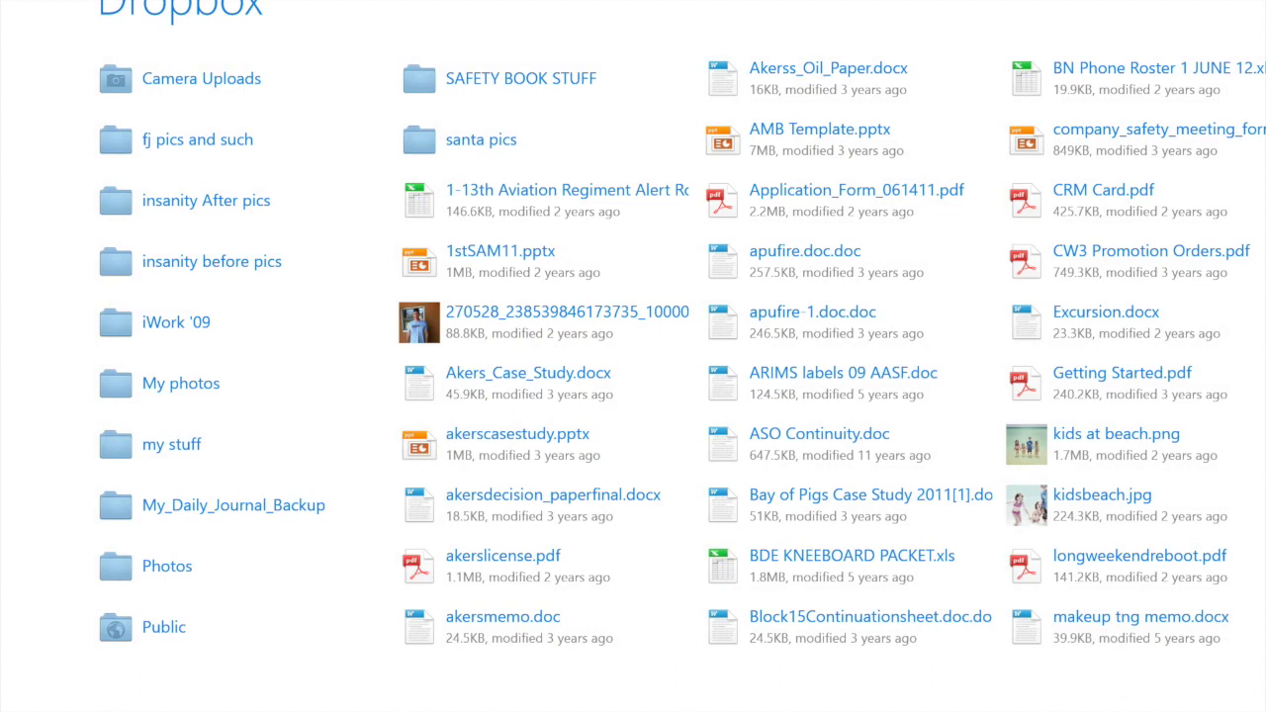
{"action": "scroll", "coordinate": [633, 357], "scroll_direction": "down", "scroll_amount": 5}
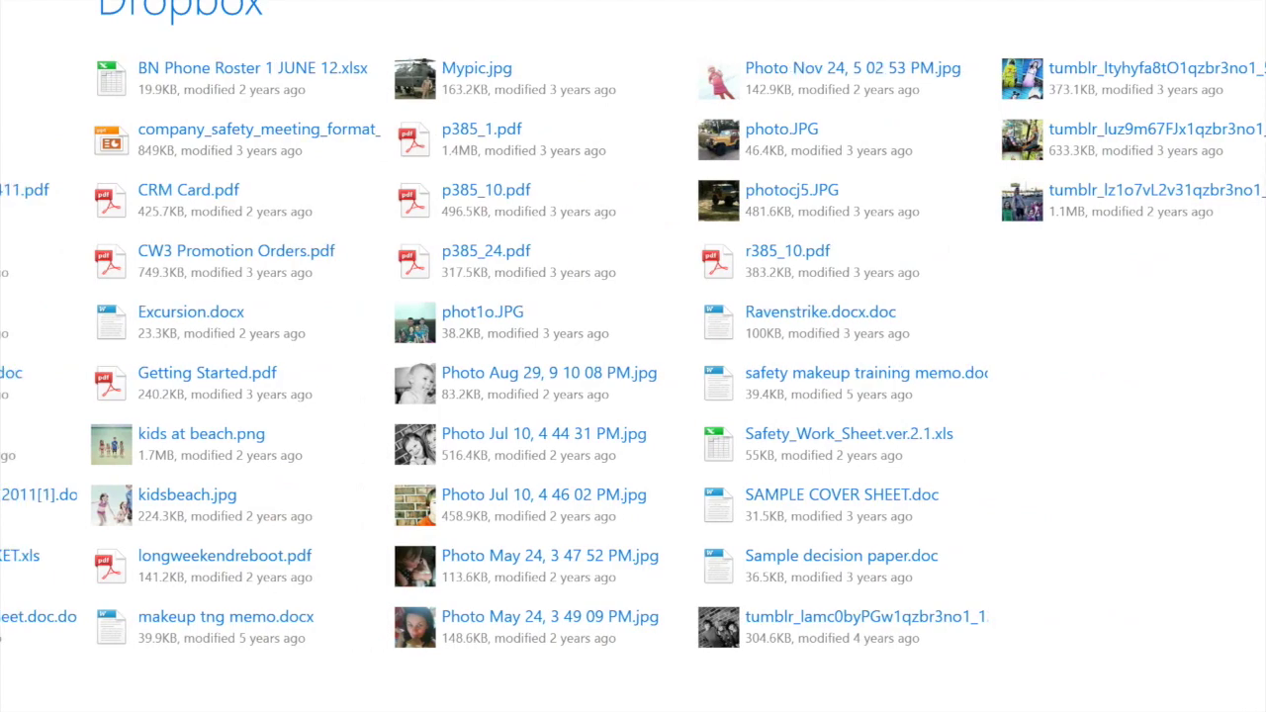
{"action": "scroll", "coordinate": [634, 357], "scroll_direction": "up", "scroll_amount": 10}
{"action": "scroll", "coordinate": [633, 356], "scroll_direction": "down", "scroll_amount": 10}
{"action": "scroll", "coordinate": [633, 357], "scroll_direction": "up", "scroll_amount": 8}
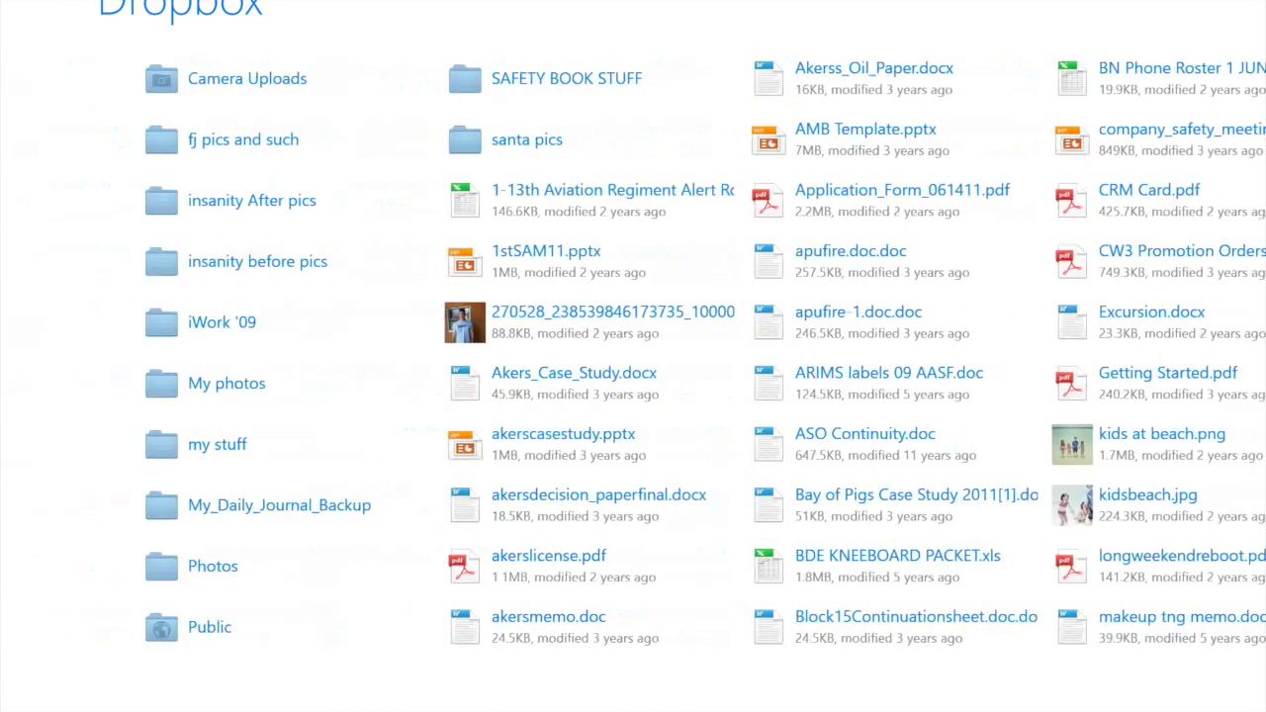
{"action": "scroll", "coordinate": [633, 356], "scroll_direction": "down", "scroll_amount": 8}
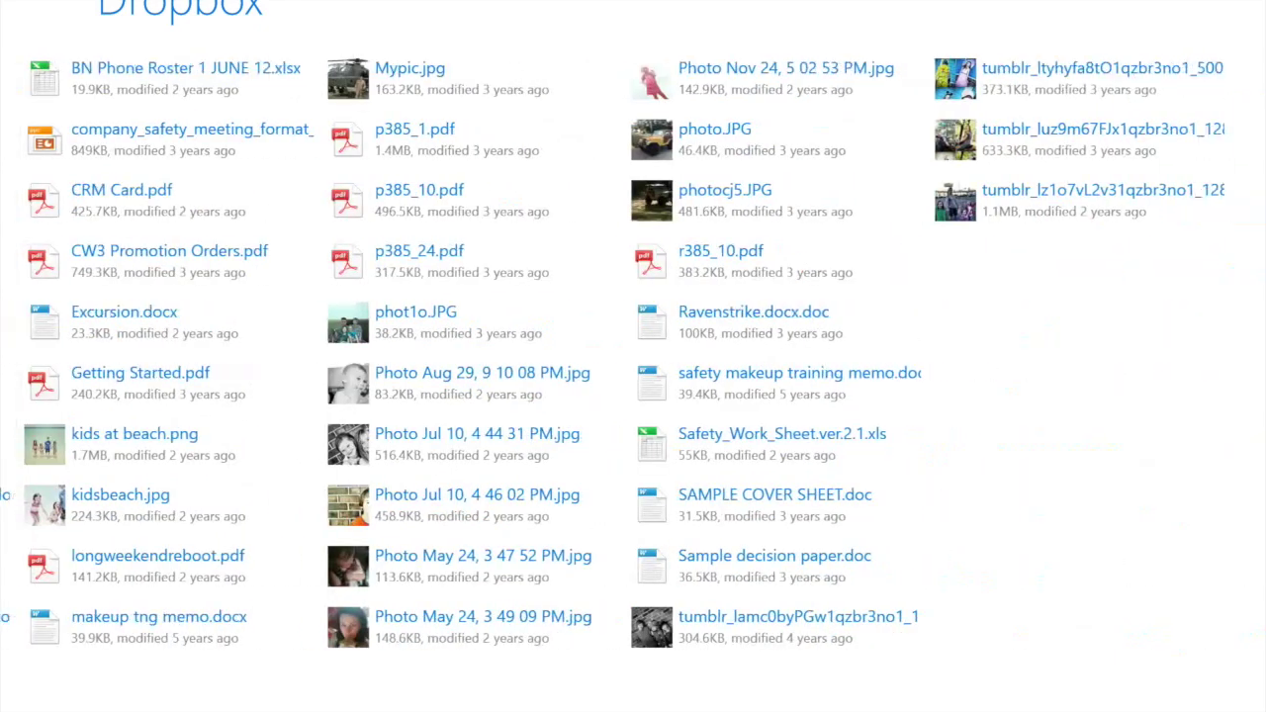
{"action": "scroll", "coordinate": [633, 356], "scroll_direction": "up", "scroll_amount": 8}
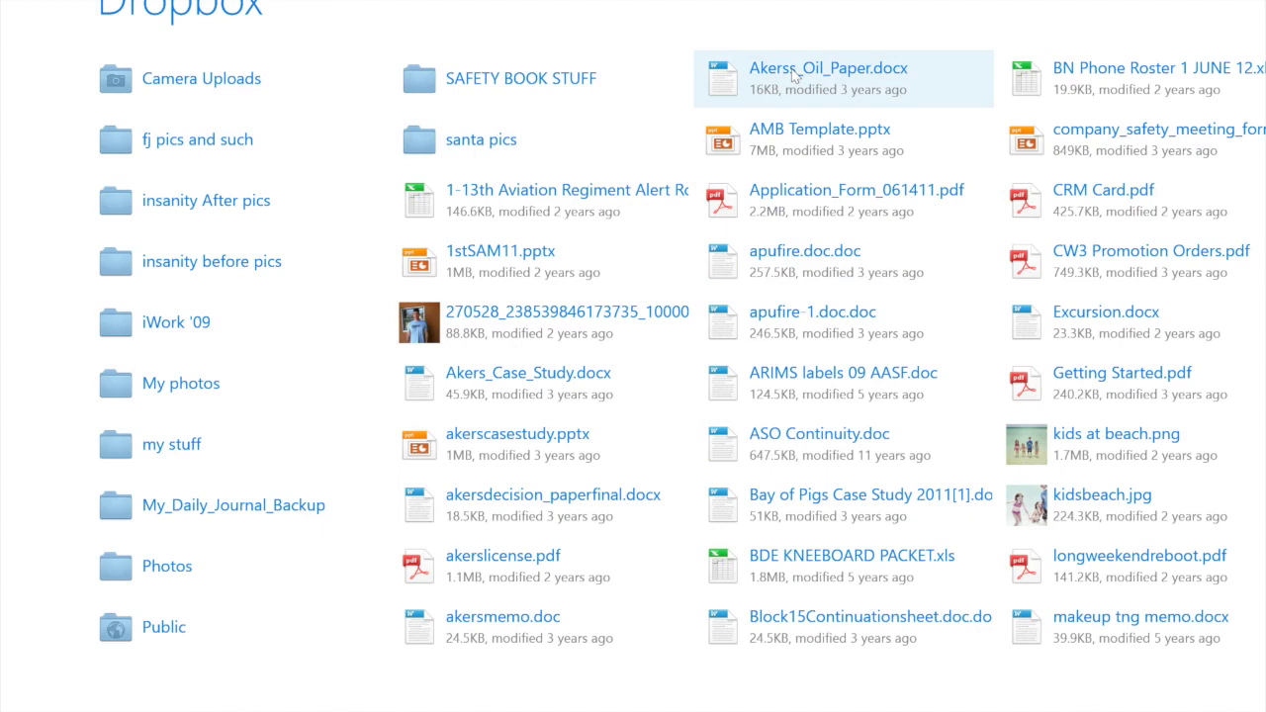
{"action": "scroll", "coordinate": [794, 74], "scroll_direction": "down", "scroll_amount": 5}
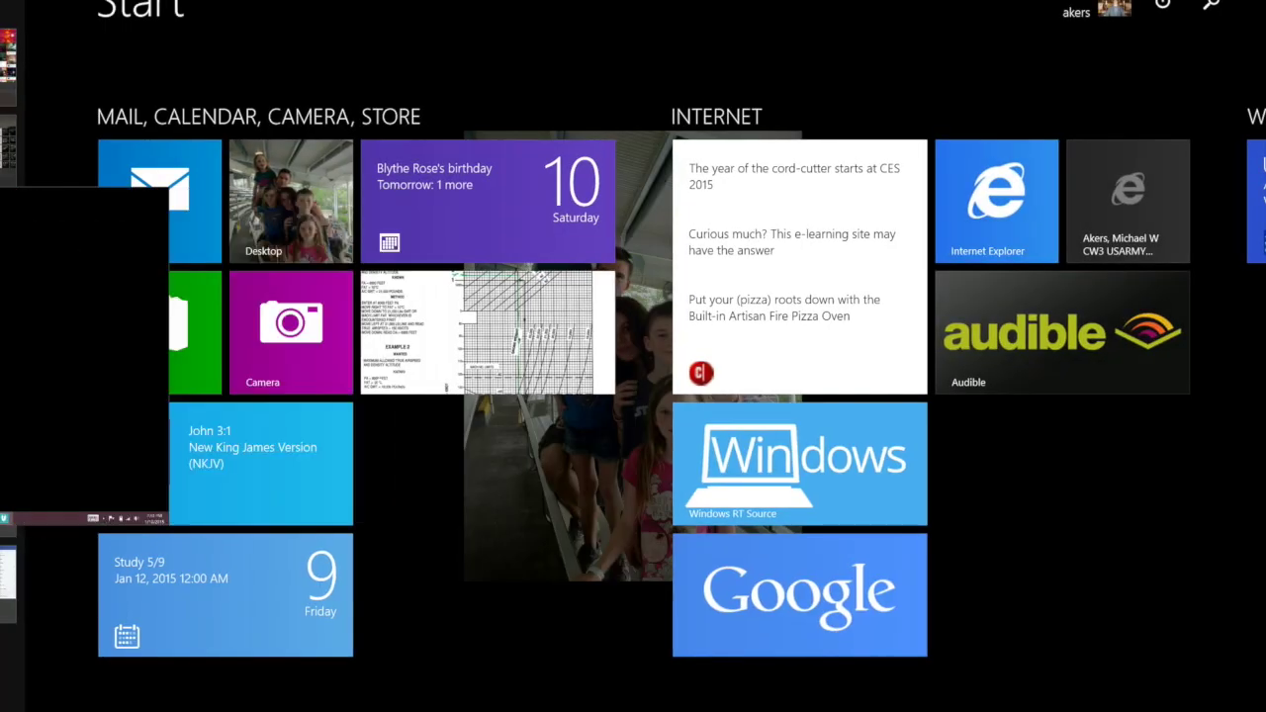
- Open Facebook and go to the Techno GI page from the news feed
{"action": "left_click", "coordinate": [65, 579]}
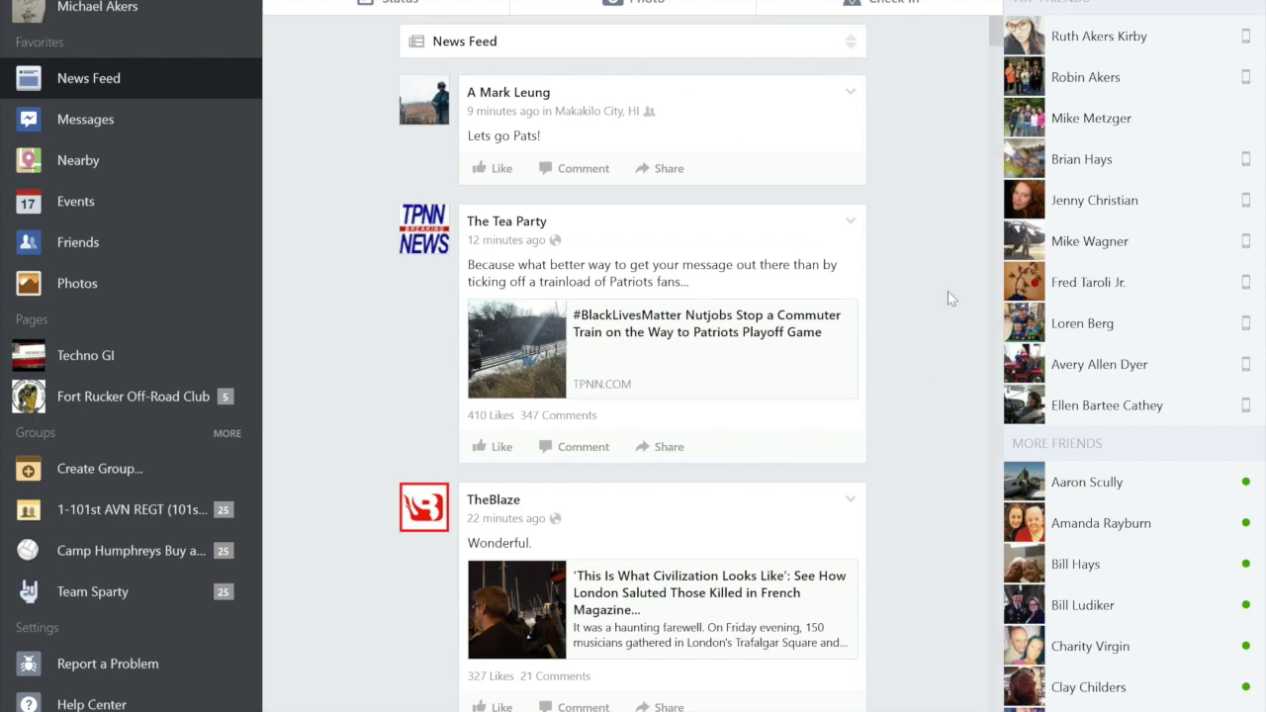
{"action": "scroll", "coordinate": [932, 377], "scroll_direction": "down", "scroll_amount": 3}
{"action": "scroll", "coordinate": [932, 377], "scroll_direction": "down", "scroll_amount": 6}
{"action": "scroll", "coordinate": [932, 377], "scroll_direction": "down", "scroll_amount": 4}
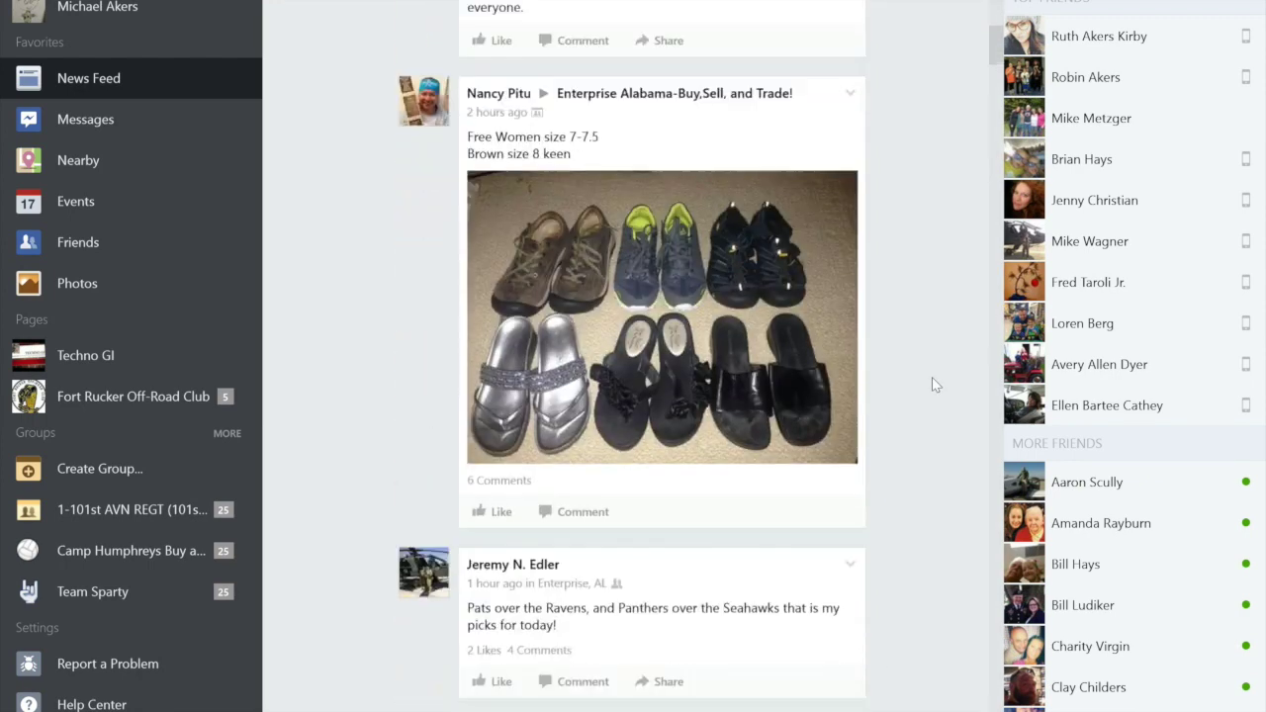
{"action": "scroll", "coordinate": [932, 377], "scroll_direction": "up", "scroll_amount": 5}
{"action": "scroll", "coordinate": [932, 377], "scroll_direction": "up", "scroll_amount": 5}
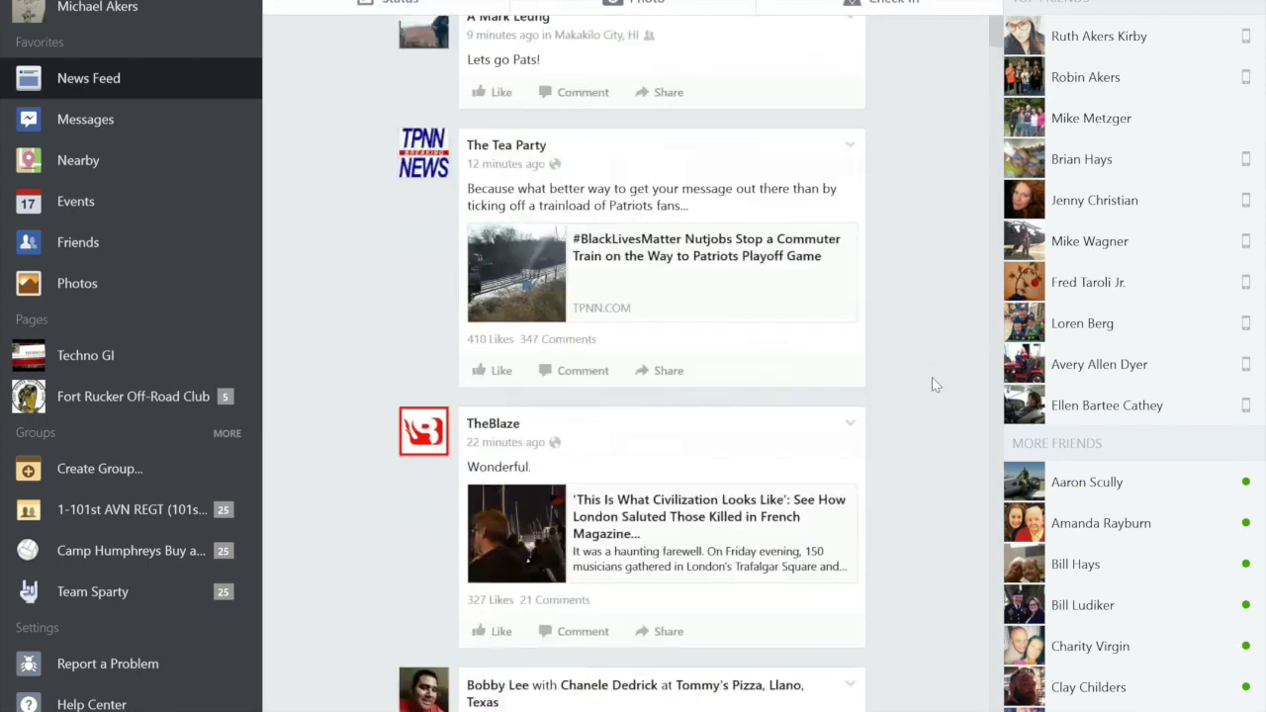
{"action": "scroll", "coordinate": [932, 377], "scroll_direction": "up", "scroll_amount": 2}
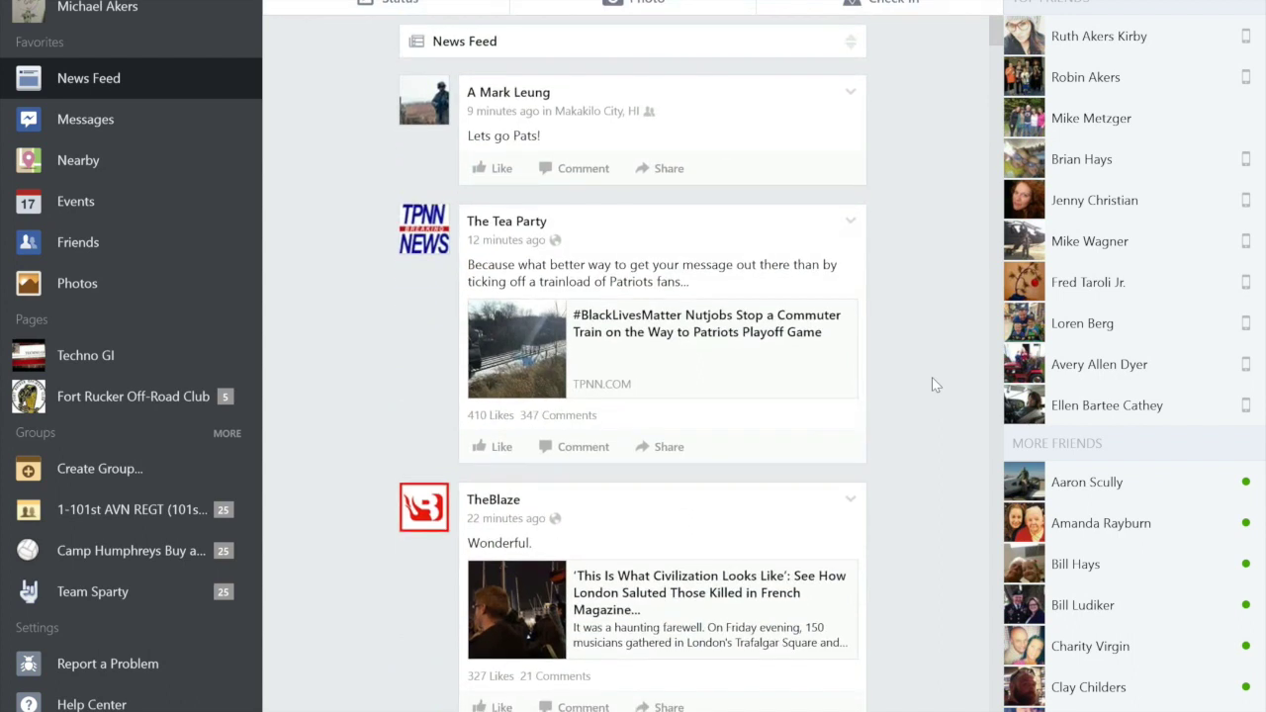
{"action": "scroll", "coordinate": [932, 377], "scroll_direction": "down", "scroll_amount": 3}
{"action": "scroll", "coordinate": [932, 377], "scroll_direction": "down", "scroll_amount": 3}
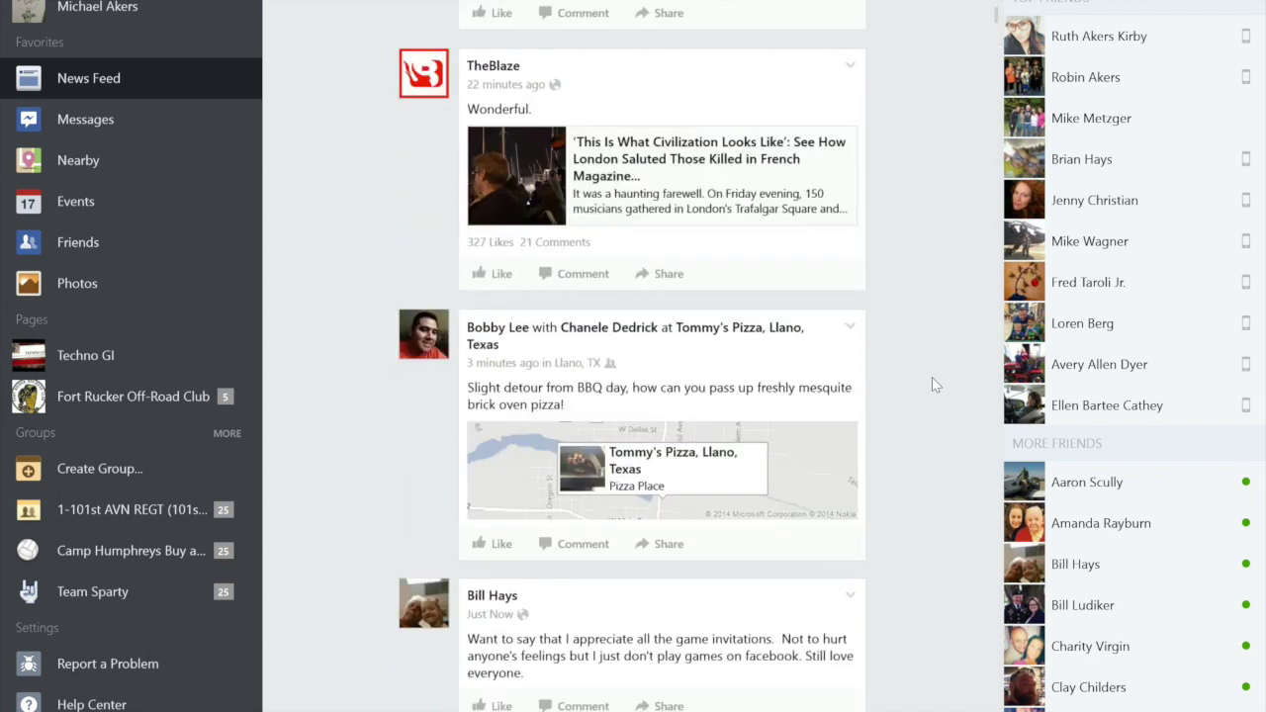
{"action": "scroll", "coordinate": [933, 377], "scroll_direction": "down", "scroll_amount": 1}
{"action": "scroll", "coordinate": [932, 377], "scroll_direction": "down", "scroll_amount": 5}
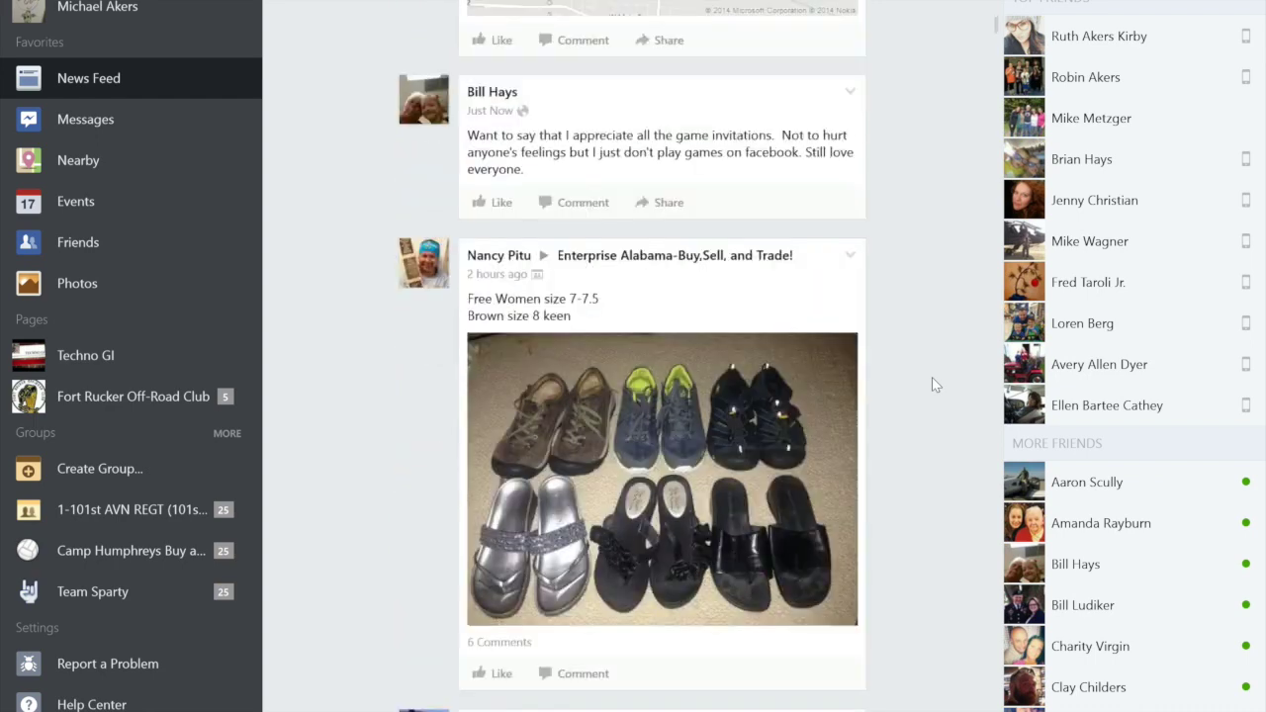
{"action": "scroll", "coordinate": [932, 377], "scroll_direction": "down", "scroll_amount": 2}
{"action": "scroll", "coordinate": [932, 377], "scroll_direction": "down", "scroll_amount": 3}
{"action": "scroll", "coordinate": [932, 377], "scroll_direction": "down", "scroll_amount": 1}
{"action": "scroll", "coordinate": [932, 377], "scroll_direction": "down", "scroll_amount": 1}
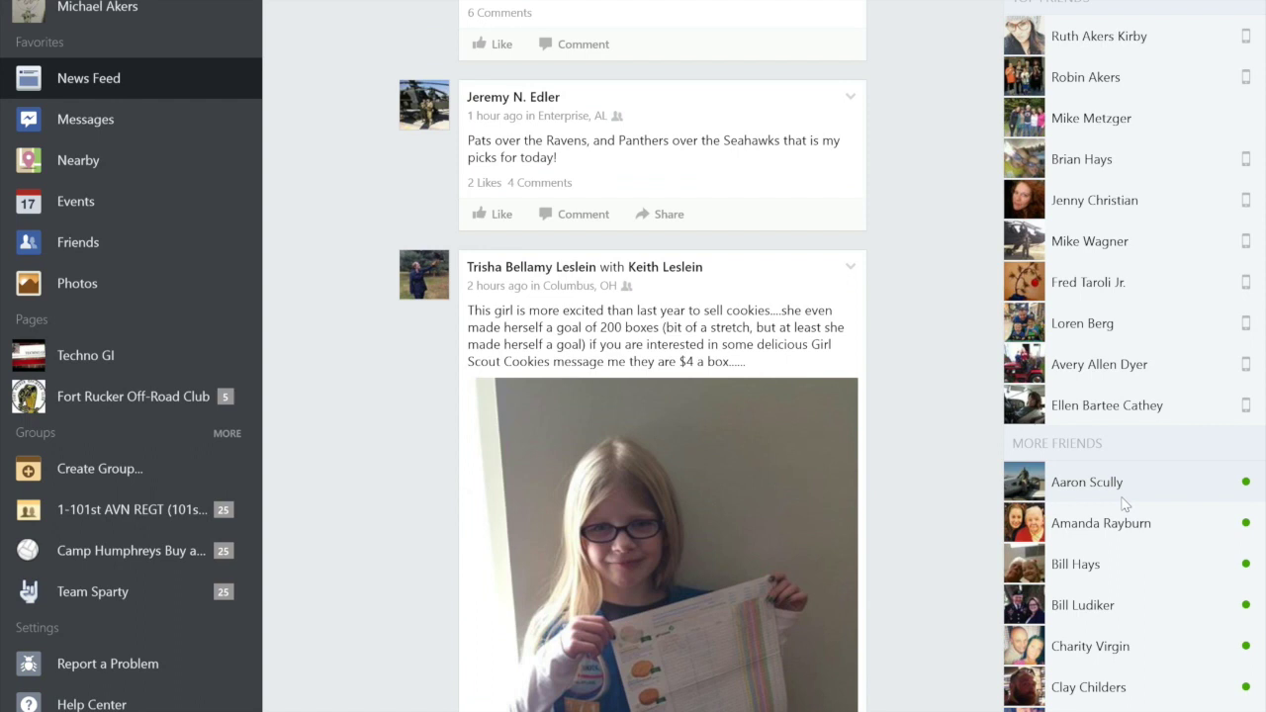
{"action": "scroll", "coordinate": [1125, 505], "scroll_direction": "down", "scroll_amount": 3}
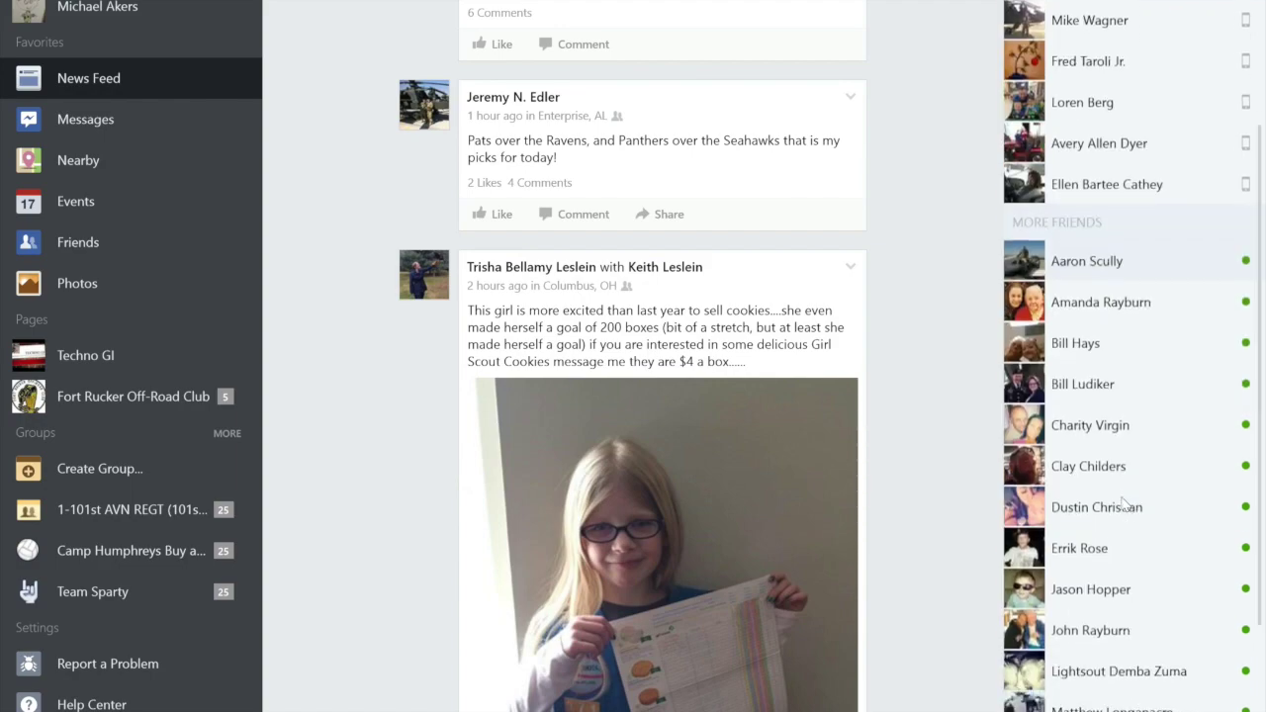
{"action": "scroll", "coordinate": [1125, 505], "scroll_direction": "down", "scroll_amount": 2}
{"action": "scroll", "coordinate": [755, 535], "scroll_direction": "down", "scroll_amount": 8}
{"action": "scroll", "coordinate": [755, 536], "scroll_direction": "down", "scroll_amount": 5}
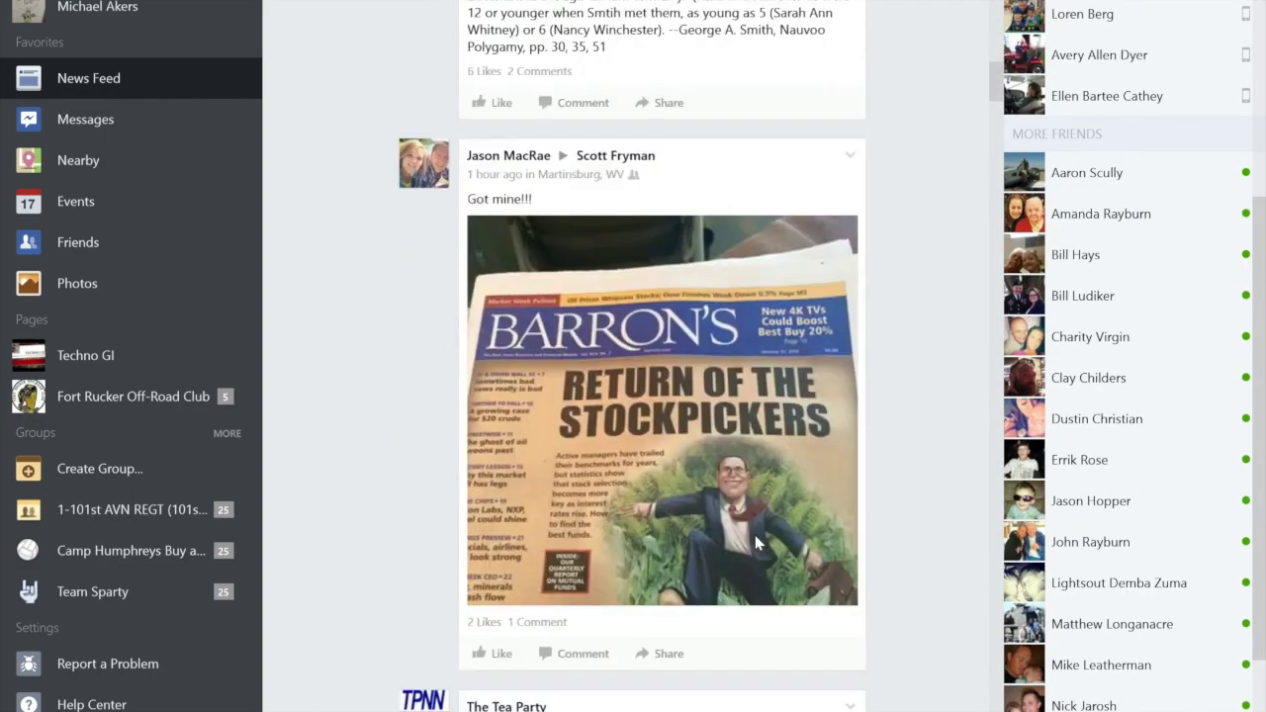
{"action": "scroll", "coordinate": [755, 535], "scroll_direction": "down", "scroll_amount": 6}
{"action": "scroll", "coordinate": [755, 536], "scroll_direction": "down", "scroll_amount": 2}
{"action": "scroll", "coordinate": [755, 535], "scroll_direction": "up", "scroll_amount": 5}
{"action": "scroll", "coordinate": [755, 536], "scroll_direction": "down", "scroll_amount": 5}
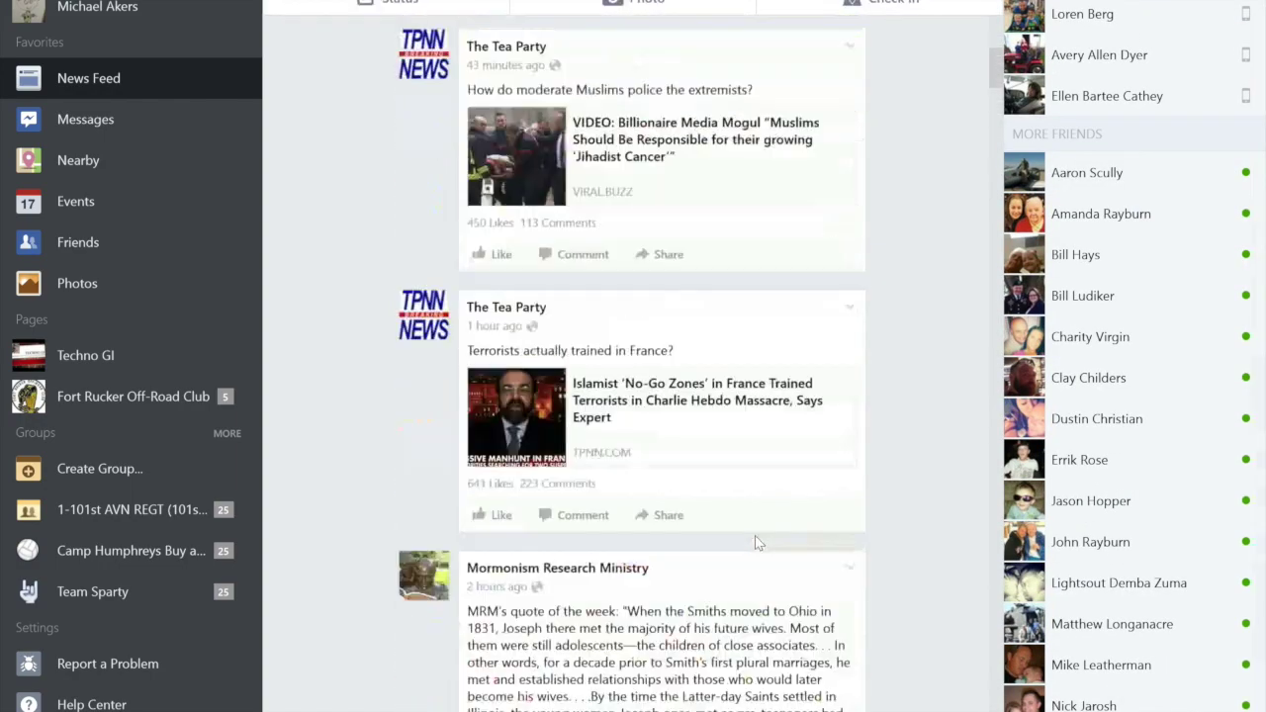
{"action": "scroll", "coordinate": [755, 535], "scroll_direction": "down", "scroll_amount": 6}
{"action": "scroll", "coordinate": [755, 535], "scroll_direction": "up", "scroll_amount": 3}
{"action": "scroll", "coordinate": [593, 395], "scroll_direction": "up", "scroll_amount": 1}
{"action": "scroll", "coordinate": [73, 353], "scroll_direction": "down", "scroll_amount": 1}
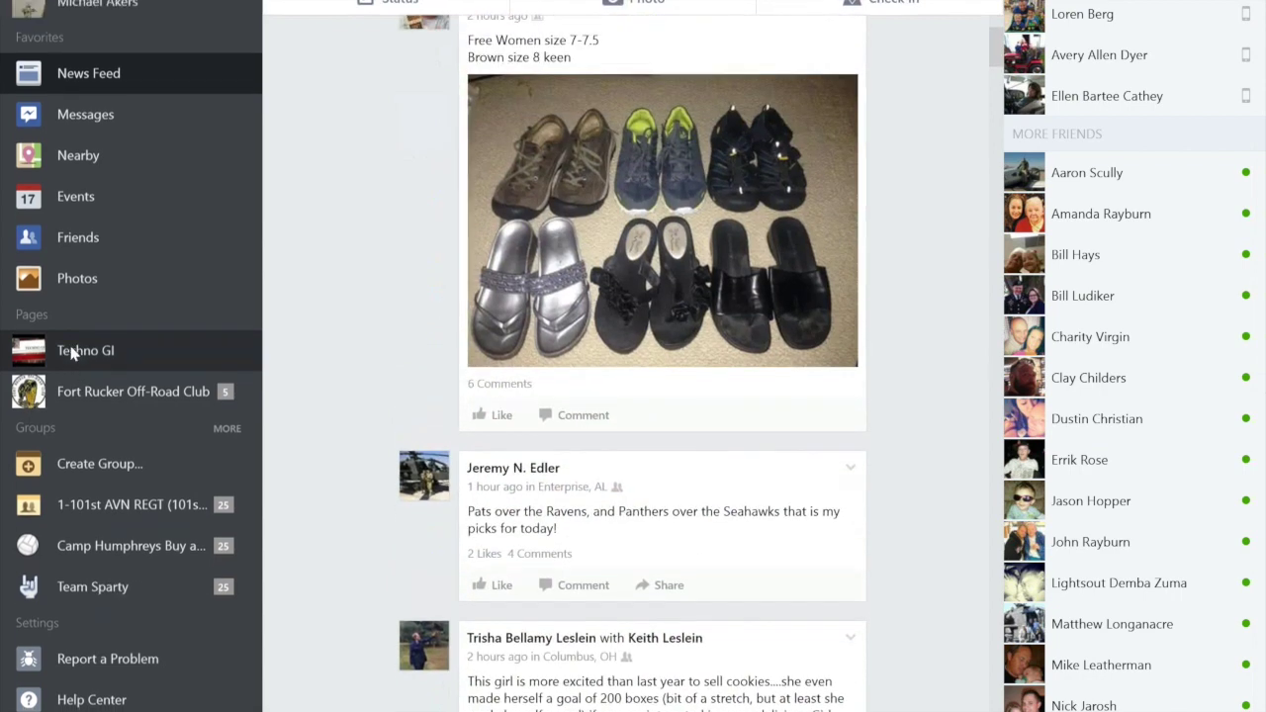
{"action": "left_click", "coordinate": [91, 356]}
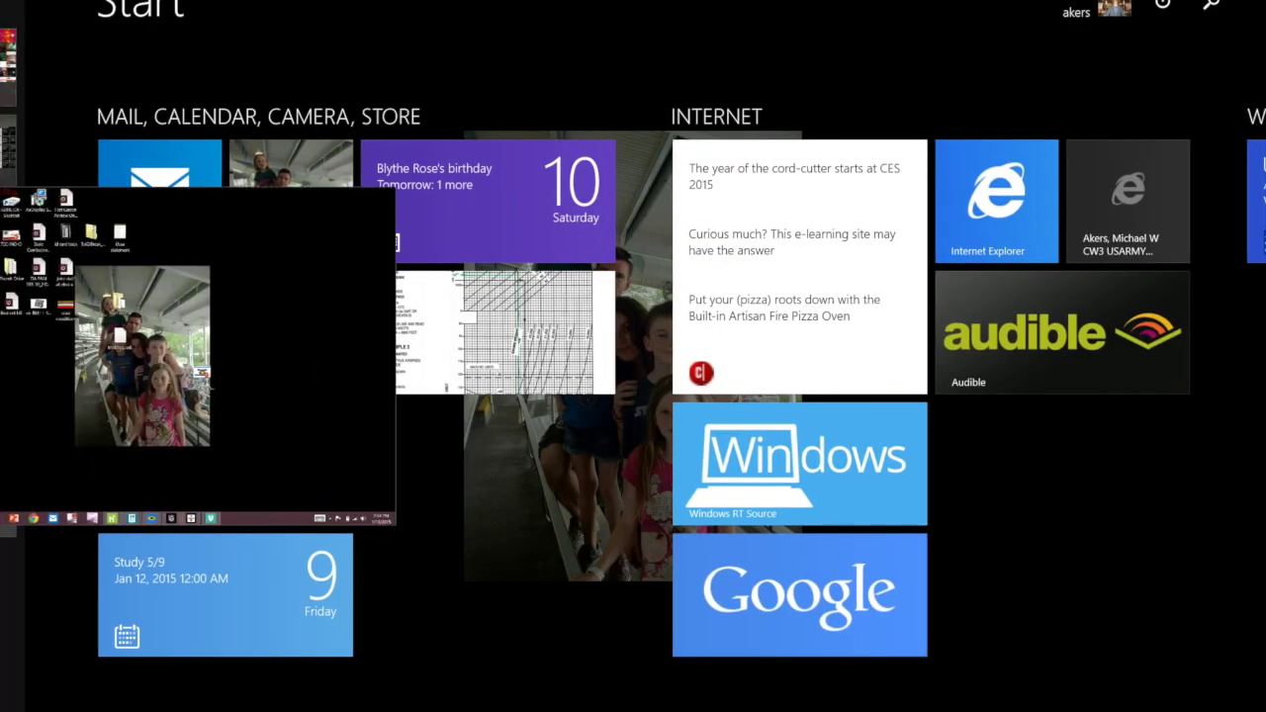
- Open Hulu Plus, browse to Recently Added Clips, then leave the app
{"action": "left_click", "coordinate": [67, 495]}
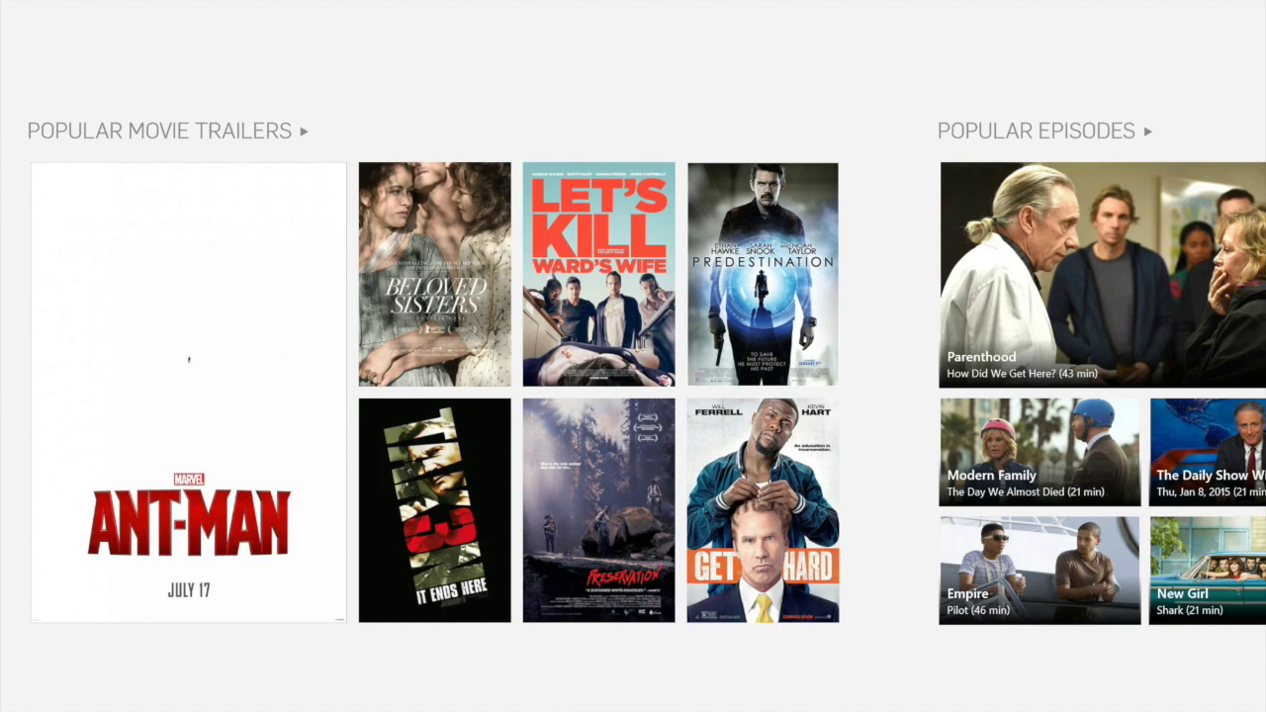
{"action": "scroll", "coordinate": [633, 395], "scroll_direction": "down", "scroll_amount": 10}
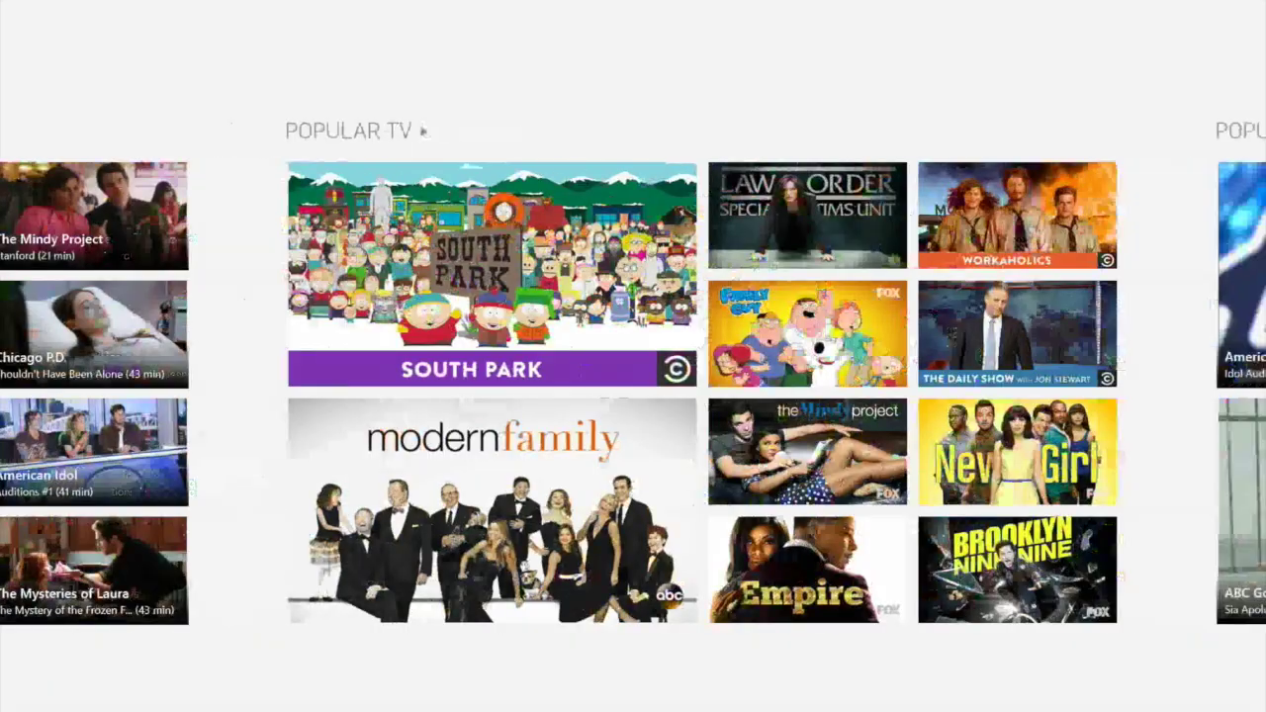
{"action": "scroll", "coordinate": [633, 396], "scroll_direction": "down", "scroll_amount": 10}
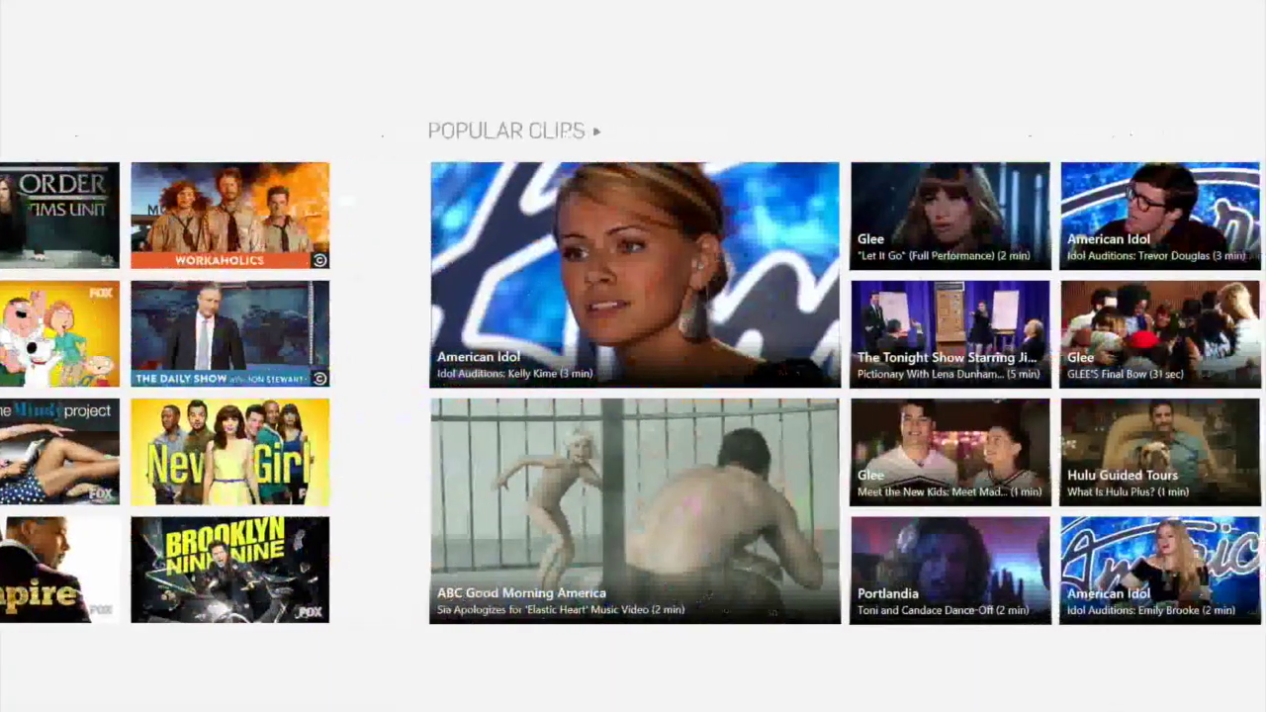
{"action": "scroll", "coordinate": [634, 396], "scroll_direction": "down", "scroll_amount": 10}
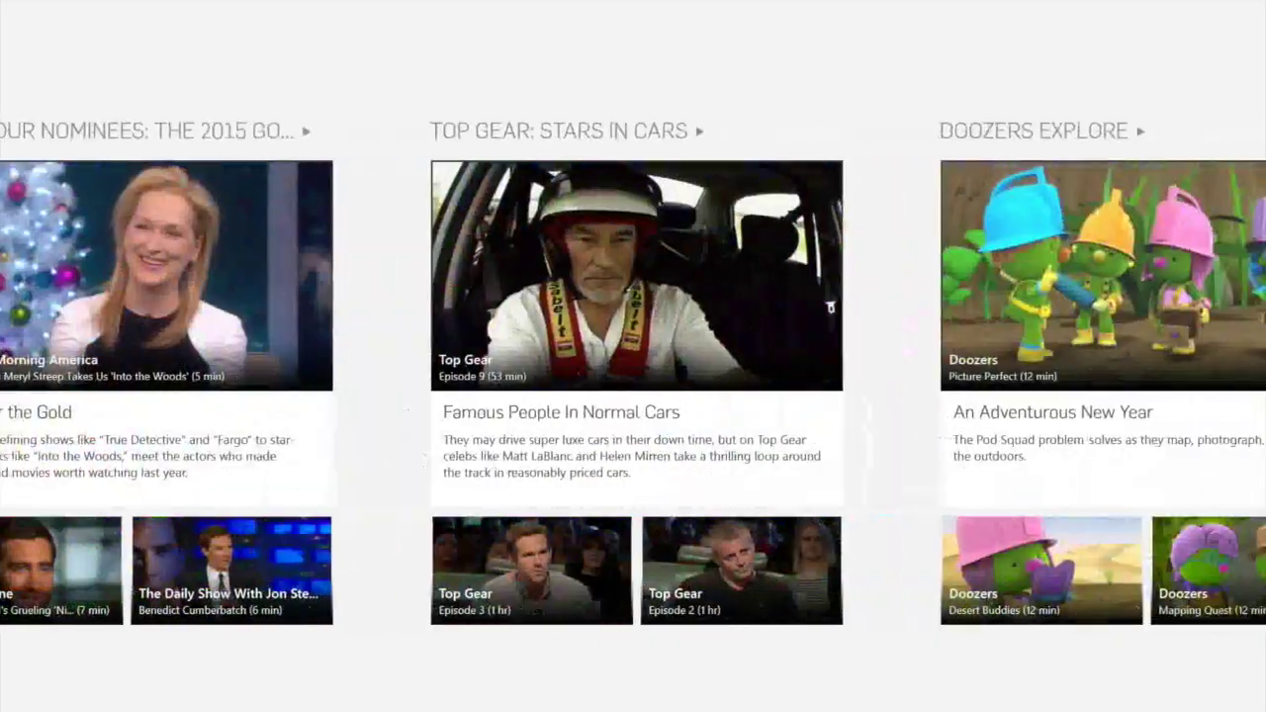
{"action": "scroll", "coordinate": [634, 395], "scroll_direction": "down", "scroll_amount": 10}
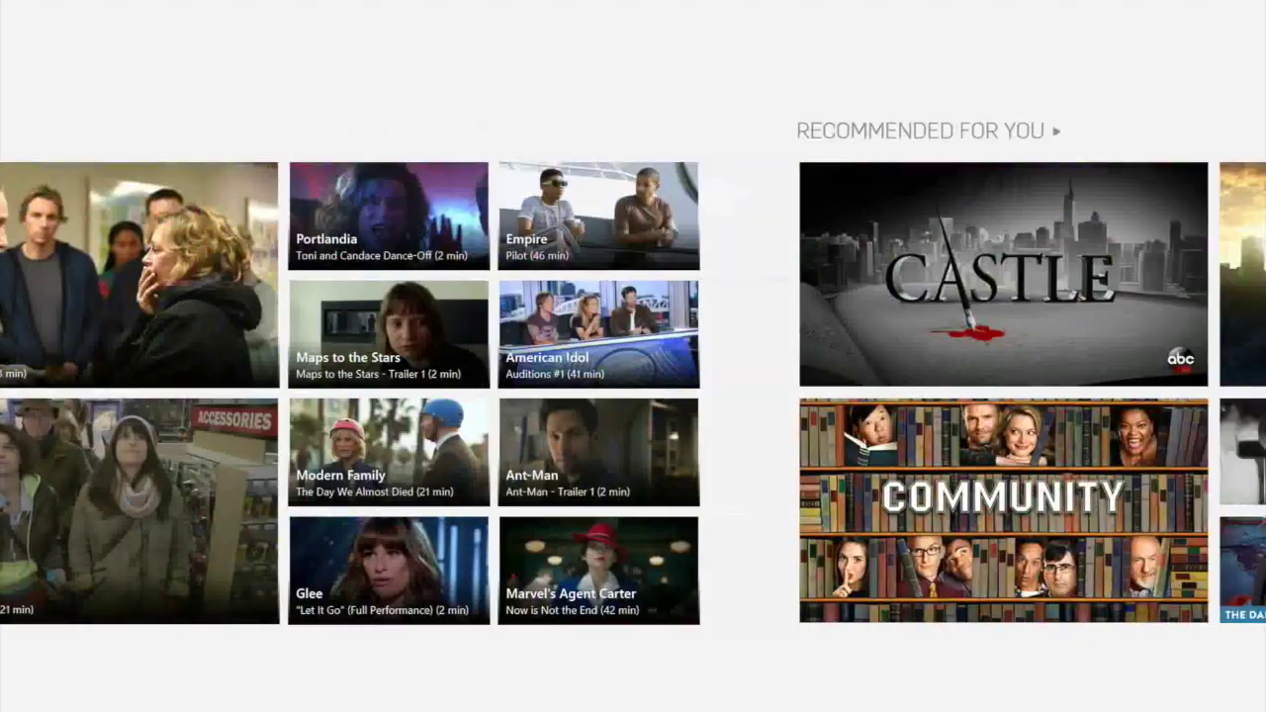
{"action": "scroll", "coordinate": [633, 396], "scroll_direction": "down", "scroll_amount": 2}
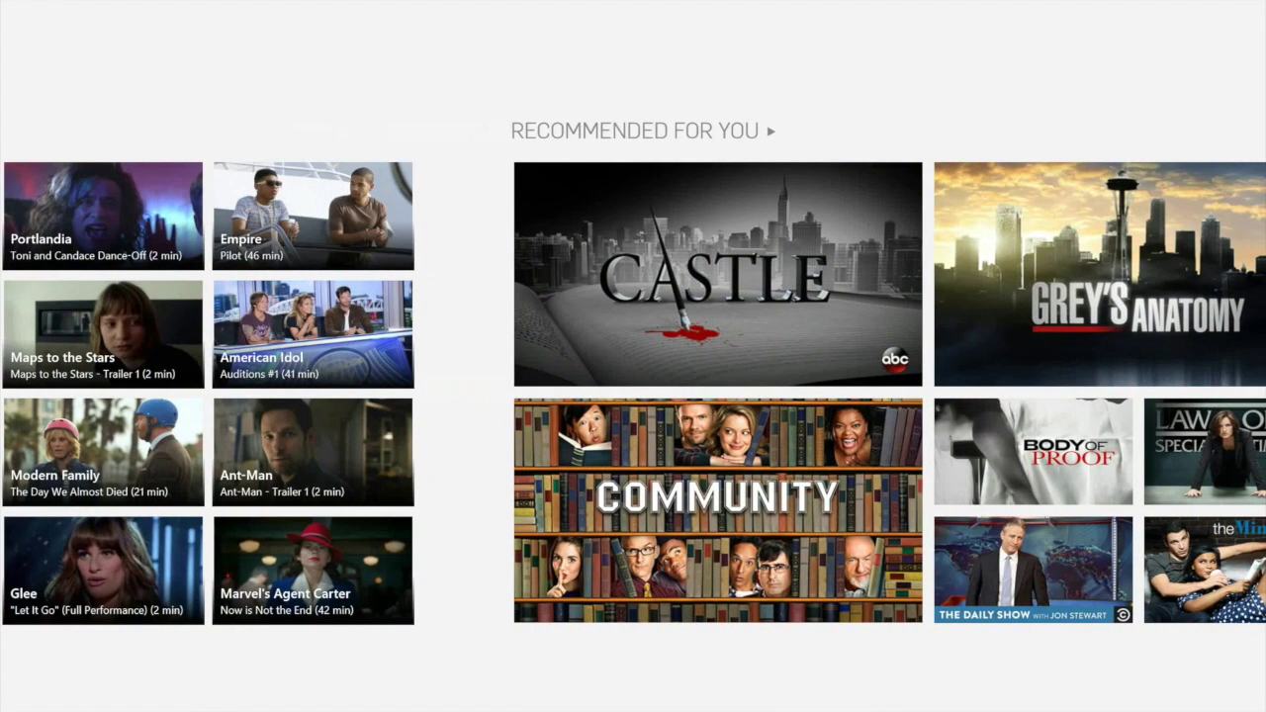
{"action": "scroll", "coordinate": [633, 396], "scroll_direction": "down", "scroll_amount": 10}
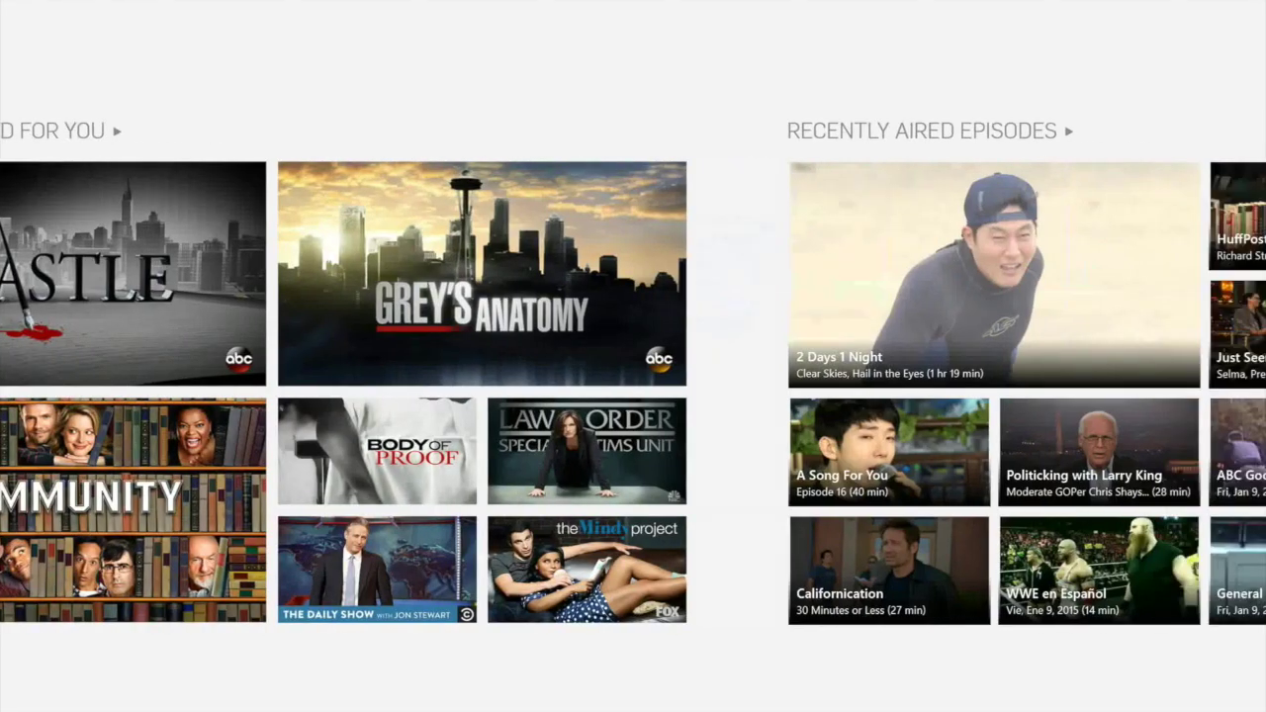
{"action": "scroll", "coordinate": [633, 396], "scroll_direction": "down", "scroll_amount": 5}
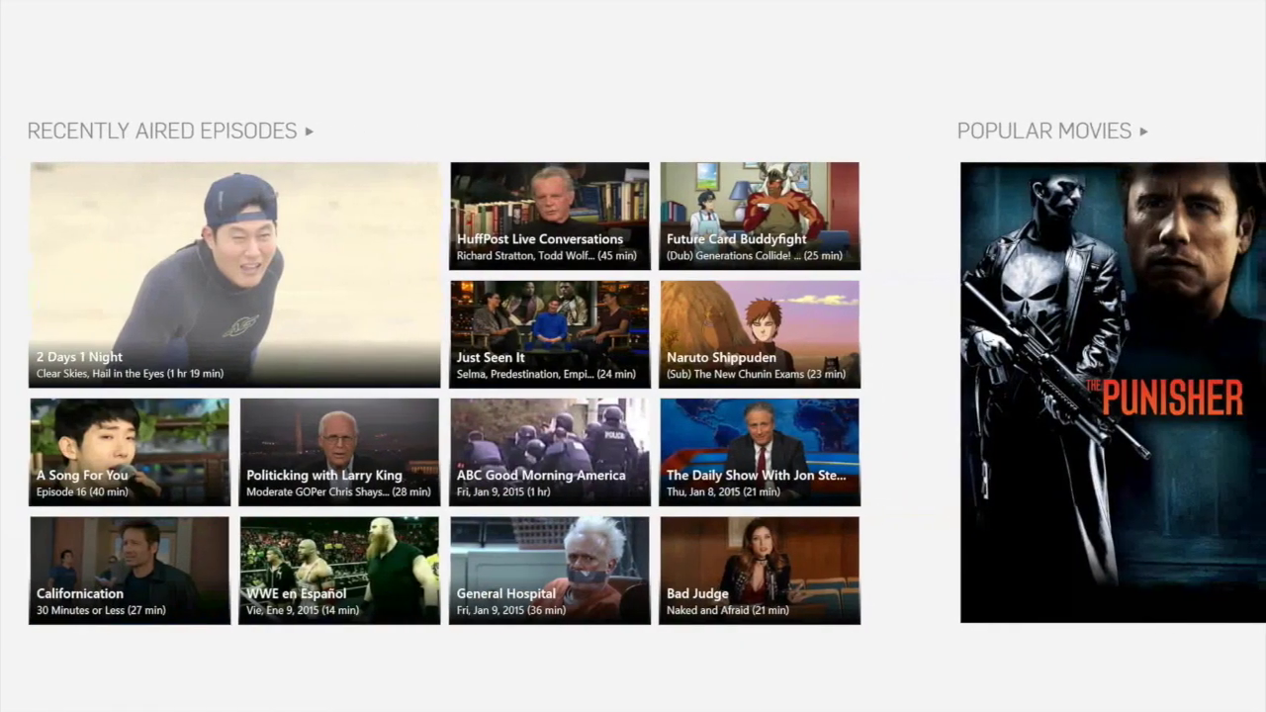
{"action": "scroll", "coordinate": [633, 396], "scroll_direction": "down", "scroll_amount": 5}
{"action": "scroll", "coordinate": [633, 396], "scroll_direction": "down", "scroll_amount": 5}
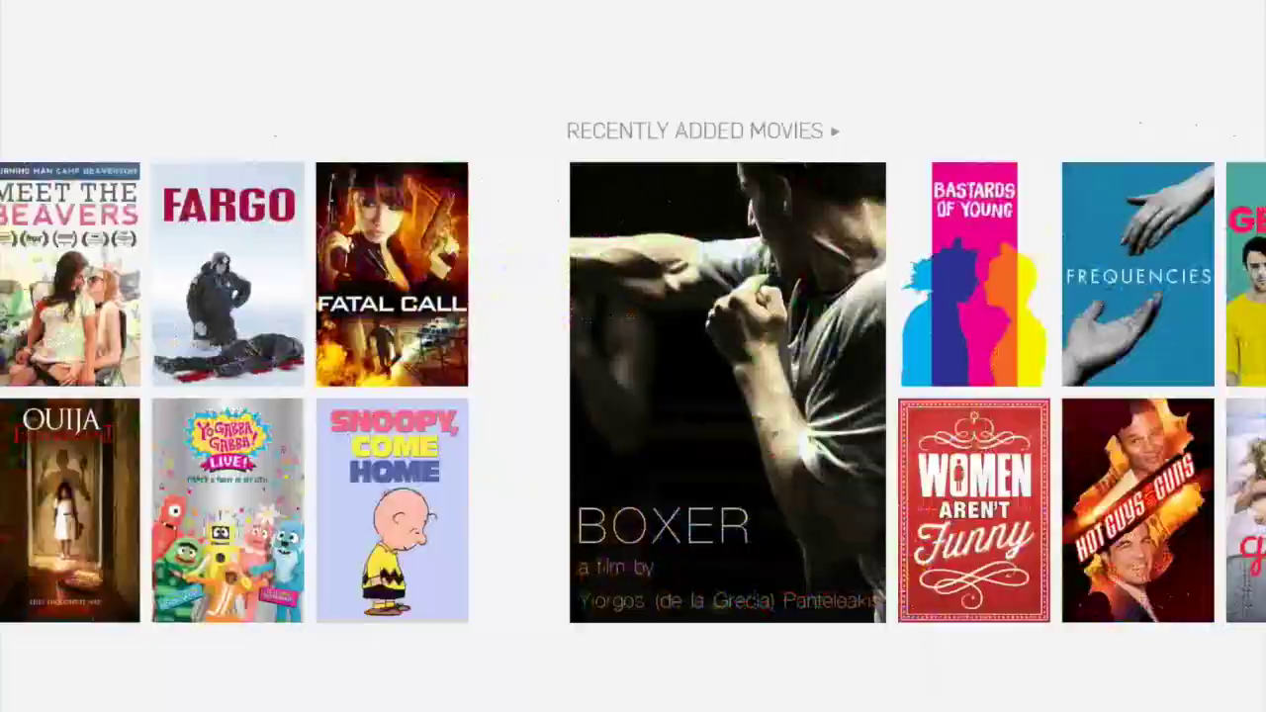
{"action": "scroll", "coordinate": [633, 395], "scroll_direction": "down", "scroll_amount": 5}
{"action": "scroll", "coordinate": [634, 395], "scroll_direction": "down", "scroll_amount": 2}
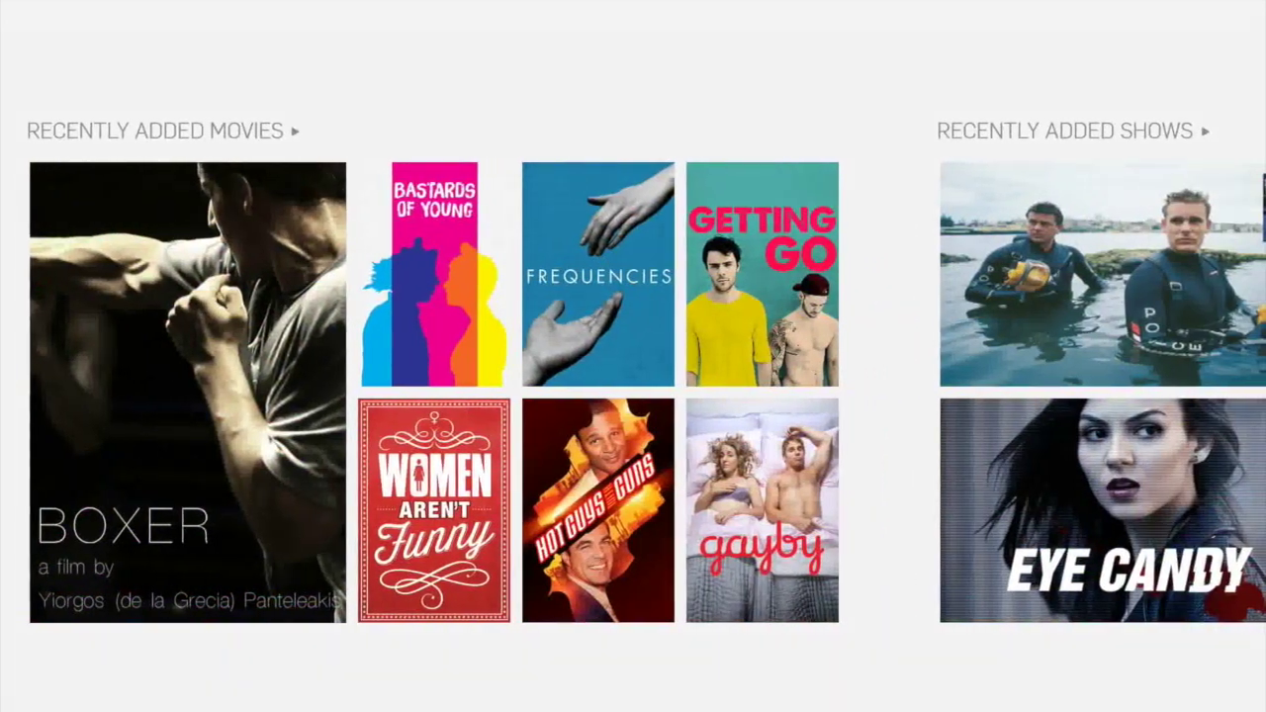
{"action": "scroll", "coordinate": [633, 396], "scroll_direction": "down", "scroll_amount": 8}
{"action": "scroll", "coordinate": [633, 396], "scroll_direction": "down", "scroll_amount": 1}
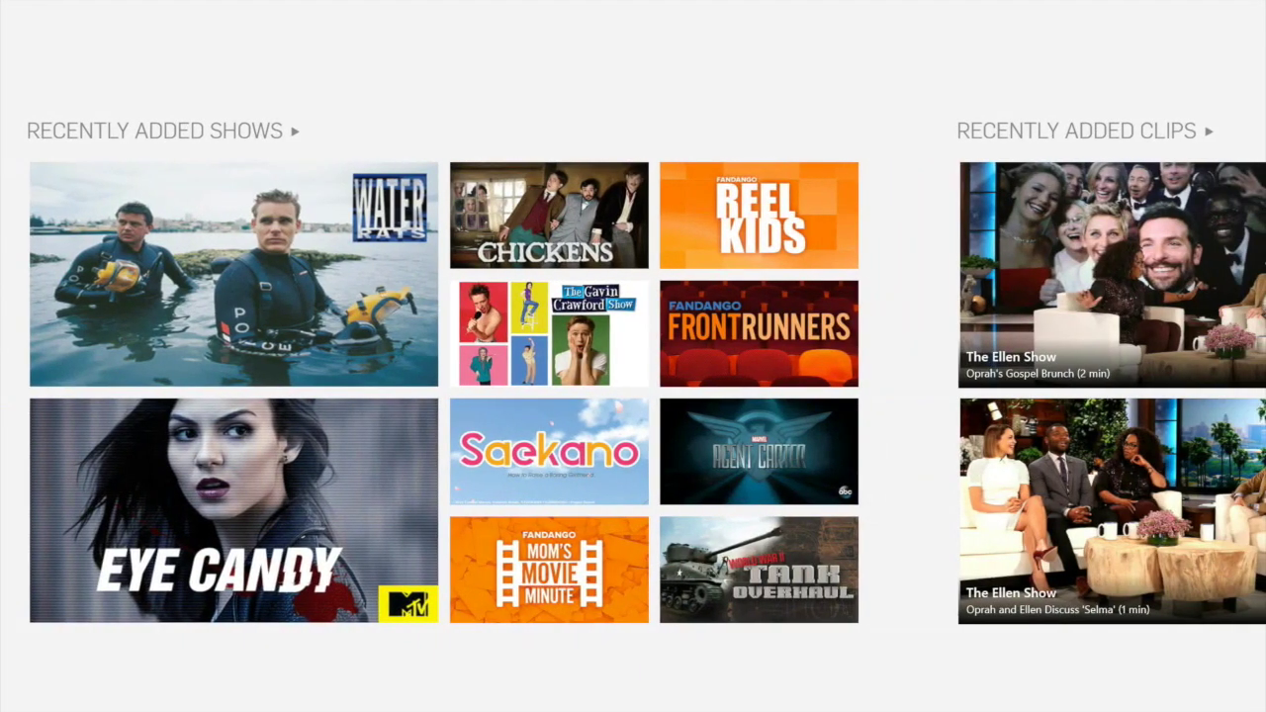
{"action": "scroll", "coordinate": [633, 396], "scroll_direction": "down", "scroll_amount": 5}
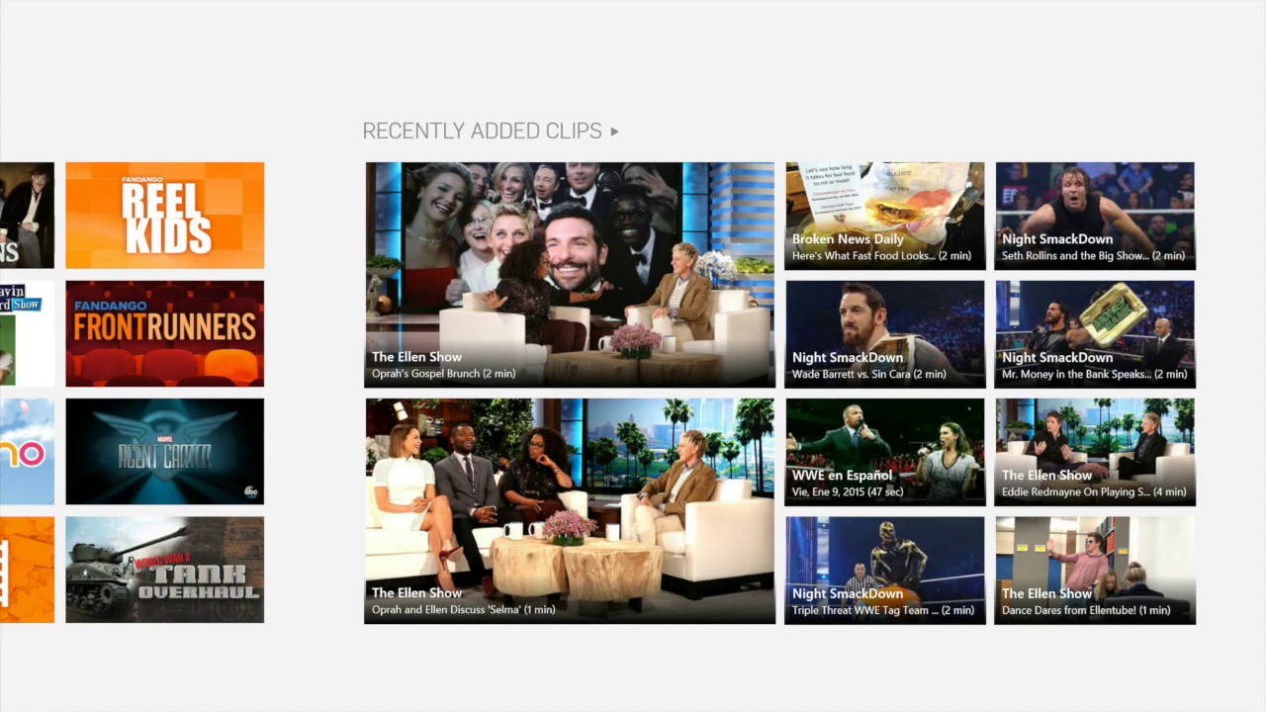
{"action": "key", "text": "super"}
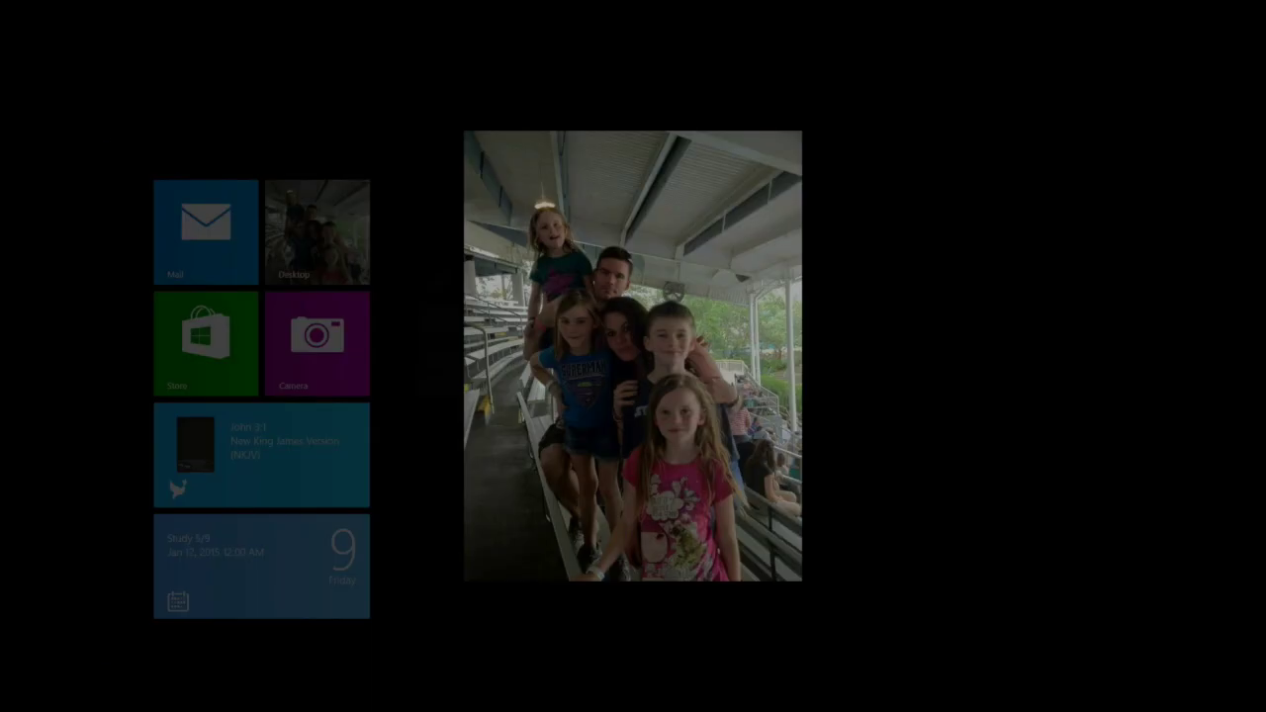
- Switch back to Food & Drink and bring up its recipes
{"action": "key", "text": "super+Tab"}
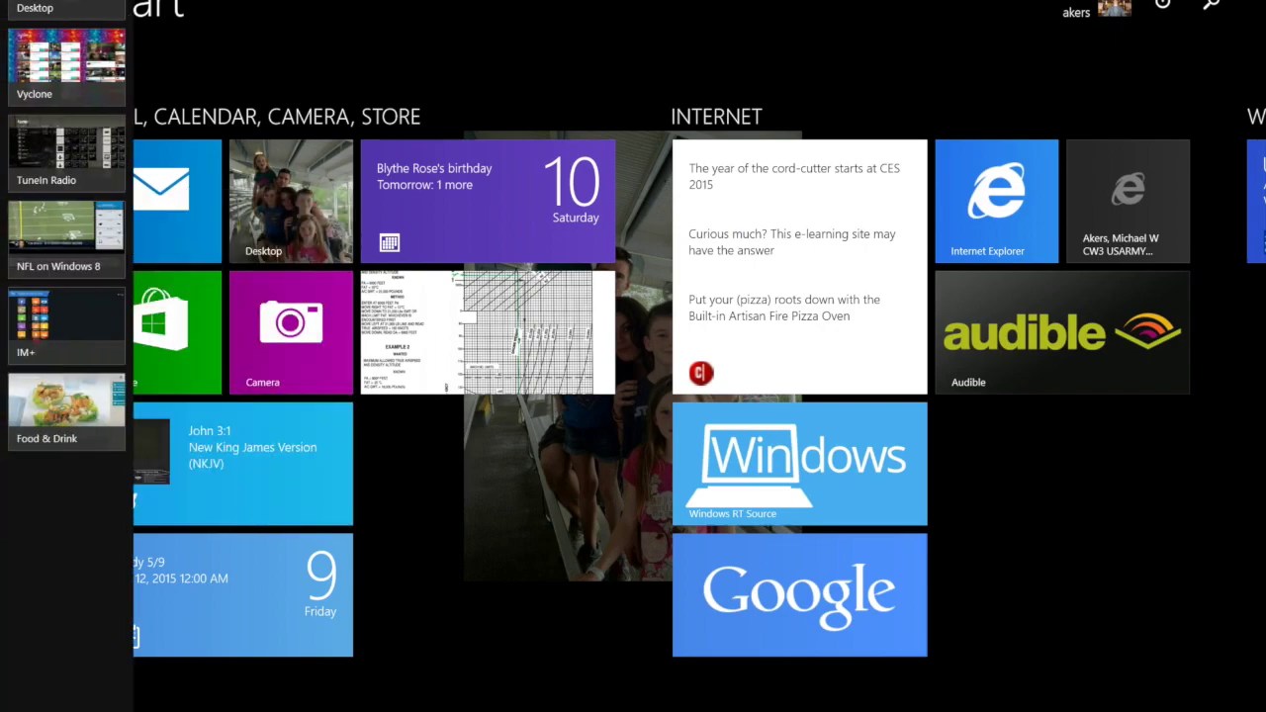
{"action": "key", "text": "Return"}
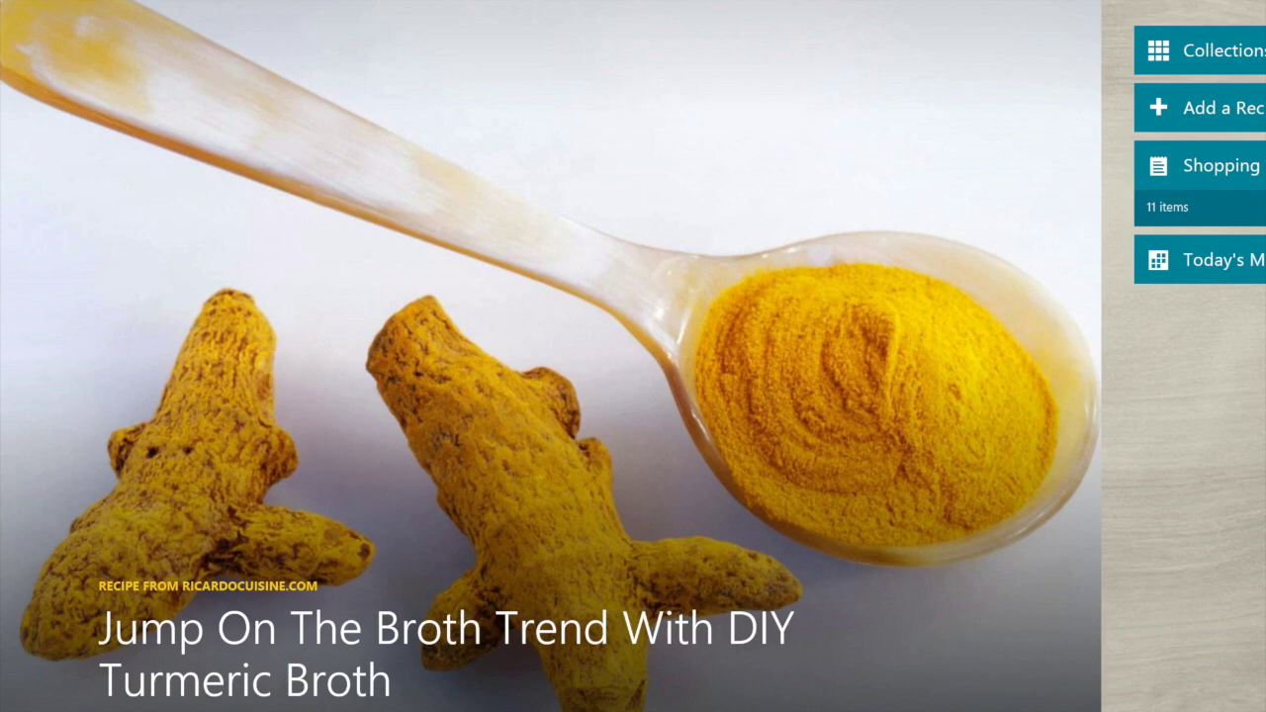
{"action": "scroll", "coordinate": [633, 356], "scroll_direction": "down", "scroll_amount": 3}
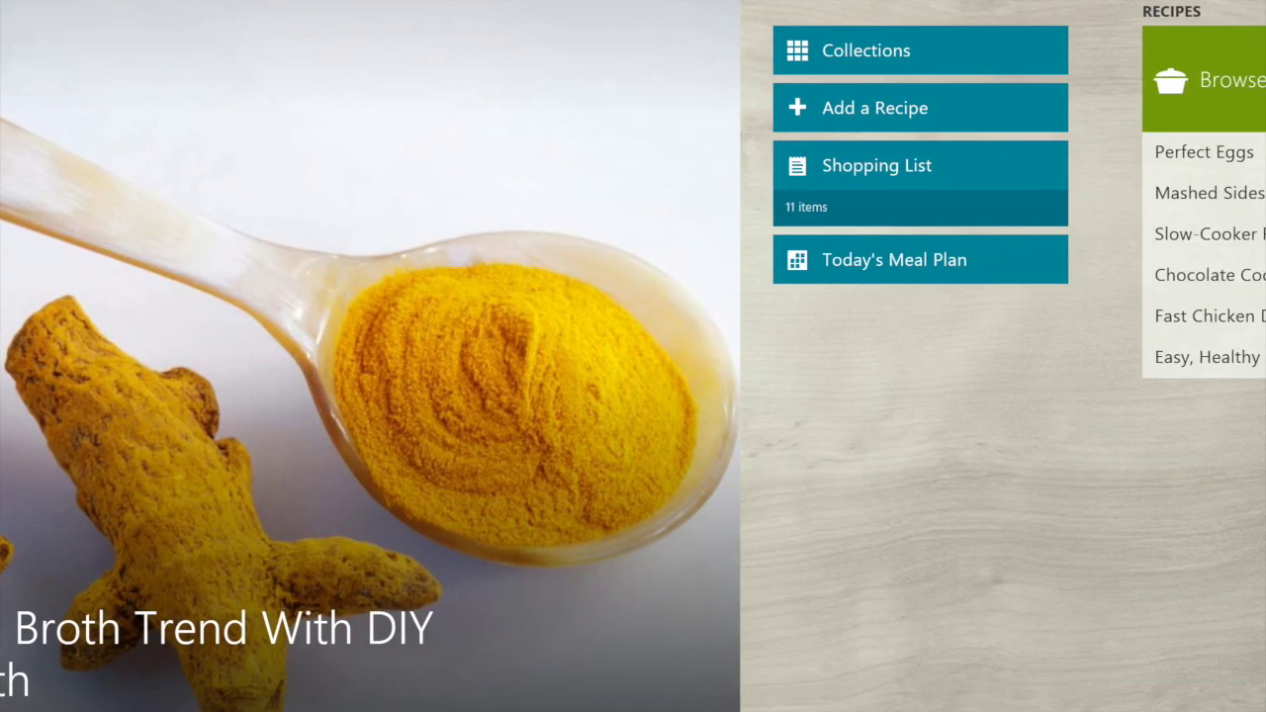
{"action": "scroll", "coordinate": [633, 356], "scroll_direction": "down", "scroll_amount": 3}
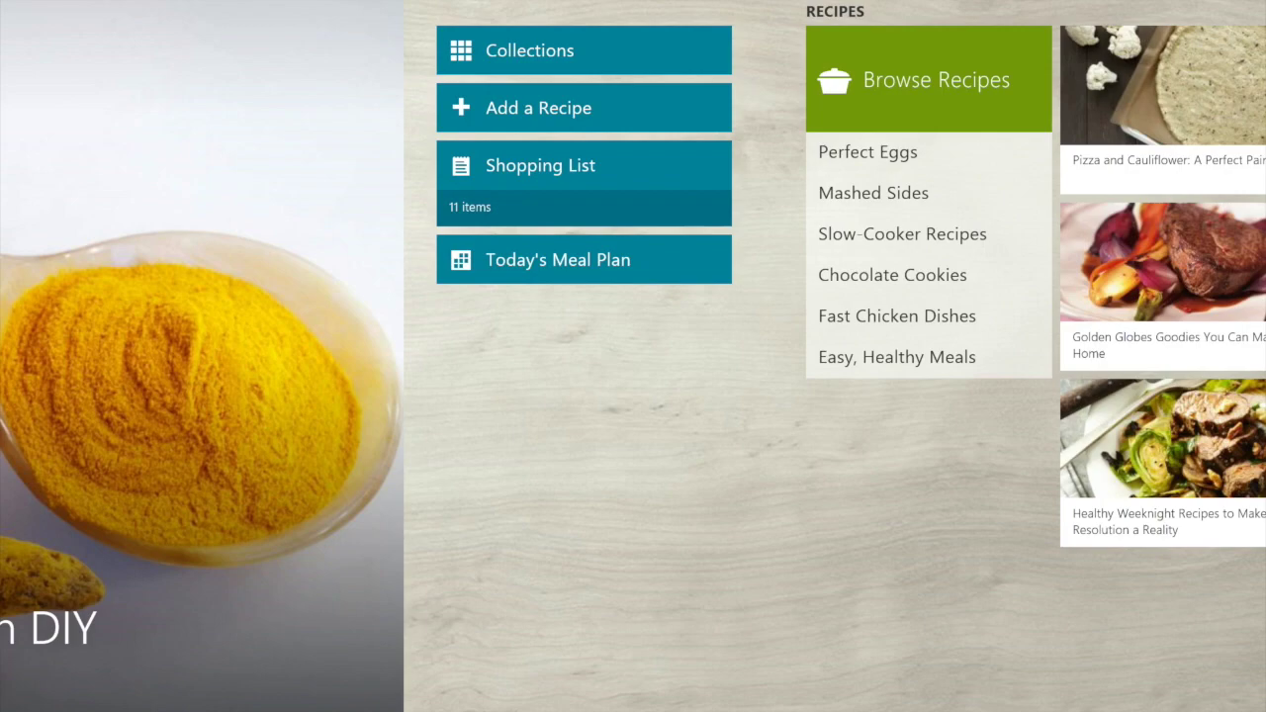
{"action": "left_click", "coordinate": [584, 51]}
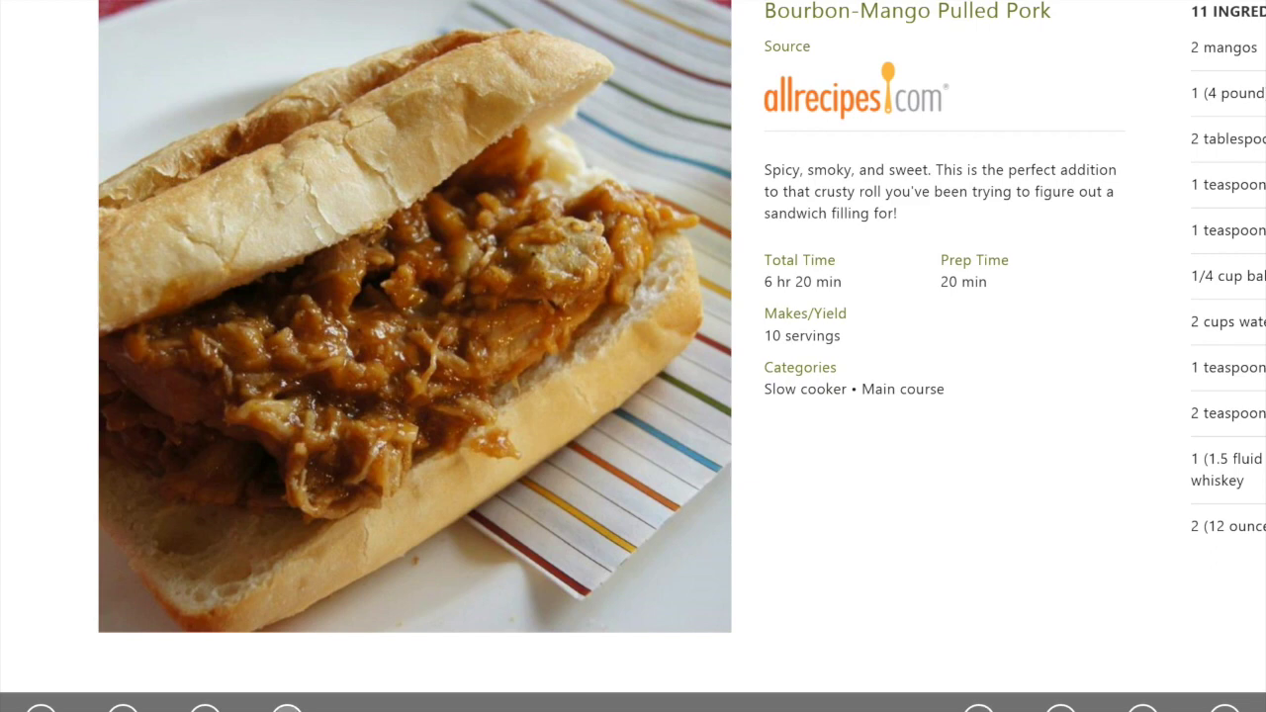
- Add the pulled pork recipe's ingredients to the shopping list, then go back
{"action": "left_click", "coordinate": [288, 708]}
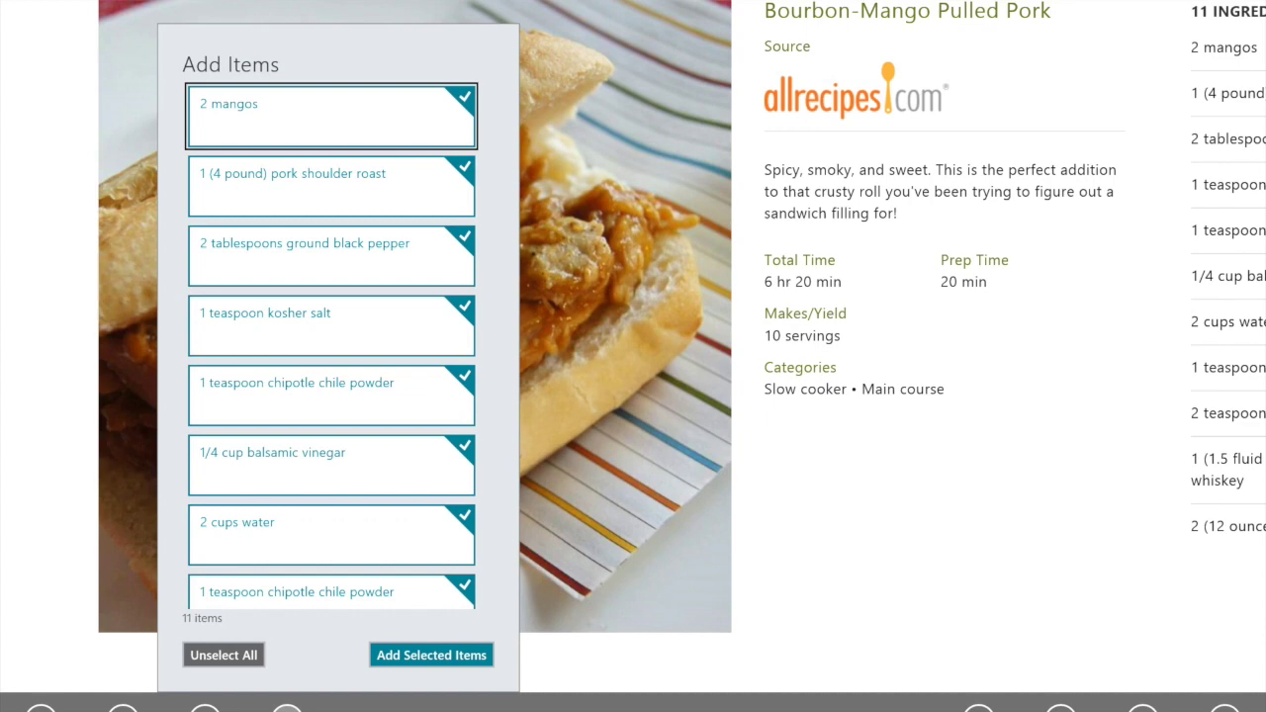
{"action": "left_click", "coordinate": [431, 655]}
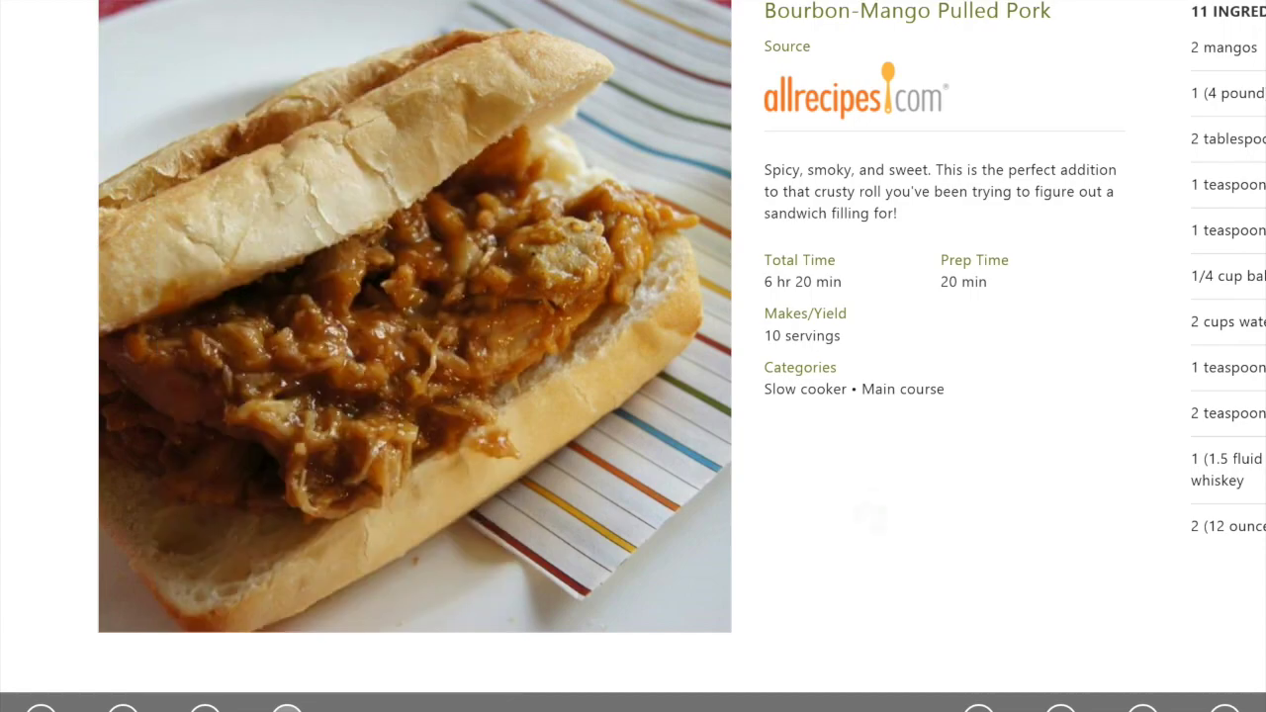
{"action": "scroll", "coordinate": [633, 356], "scroll_direction": "down", "scroll_amount": 10}
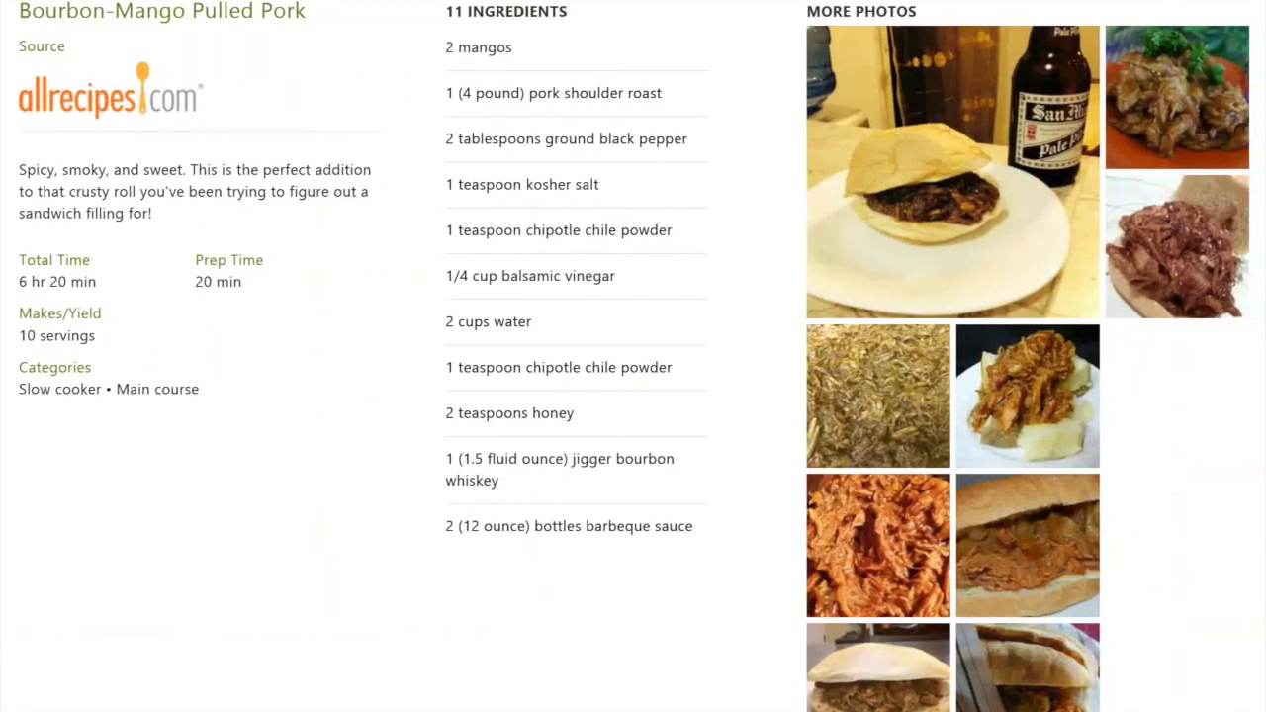
{"action": "scroll", "coordinate": [633, 356], "scroll_direction": "down", "scroll_amount": 5}
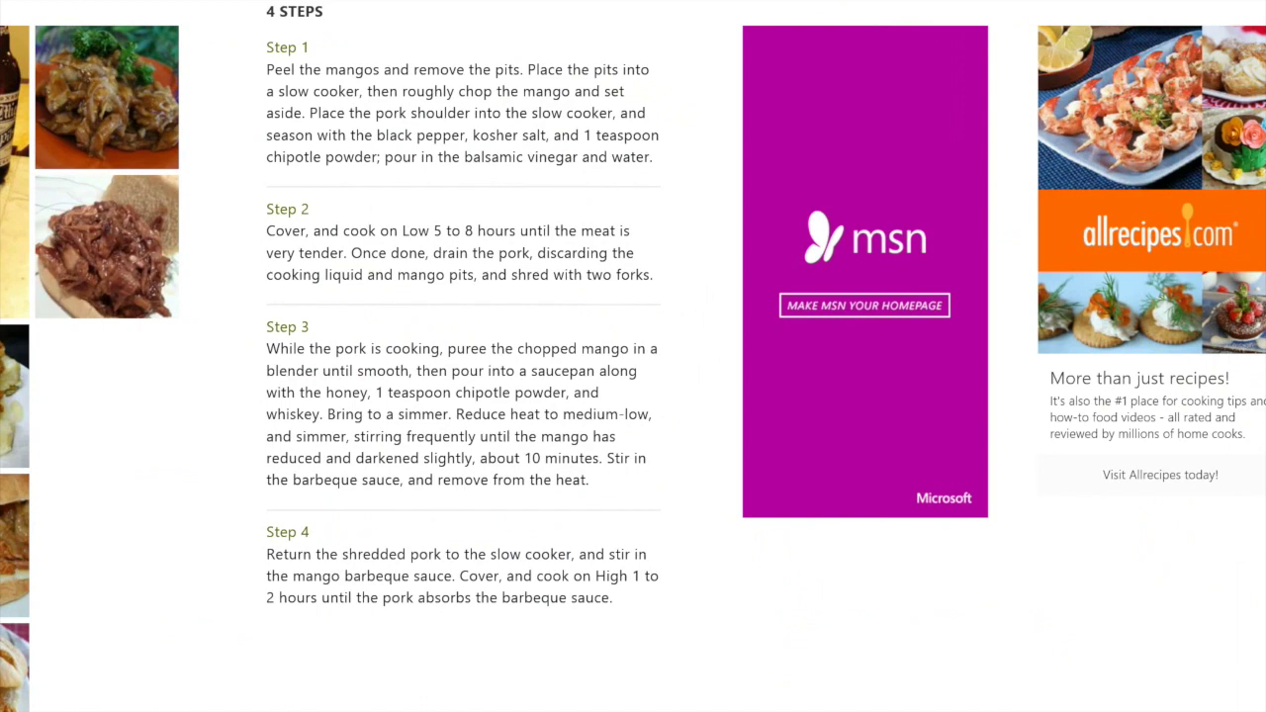
{"action": "scroll", "coordinate": [633, 356], "scroll_direction": "up", "scroll_amount": 15}
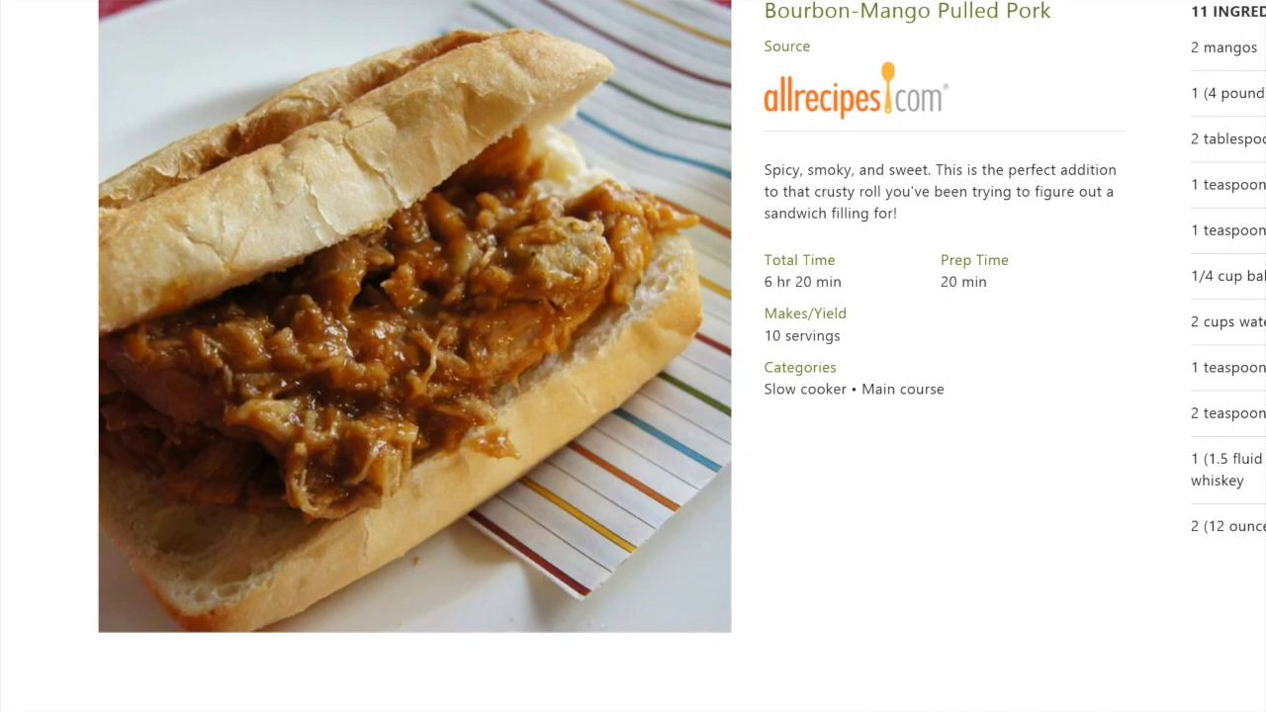
{"action": "key", "text": "BackSpace"}
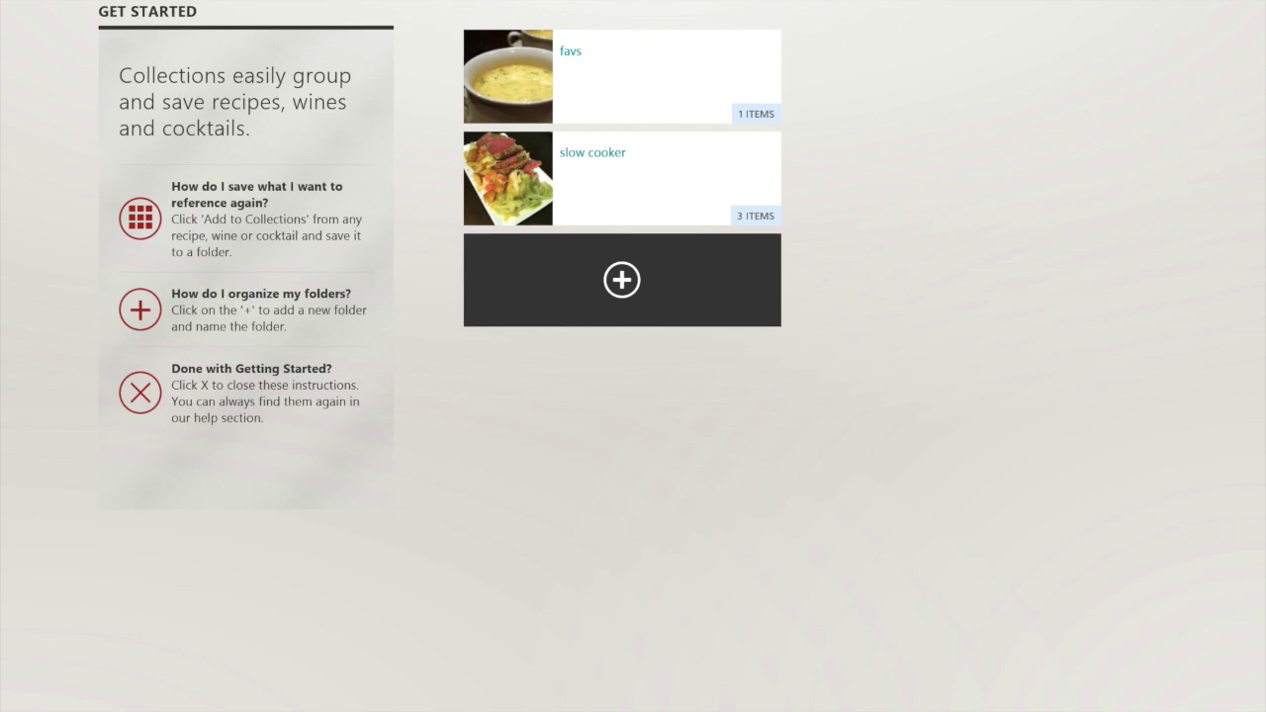
- Leave Food & Drink for the Start screen
{"action": "key", "text": "super"}
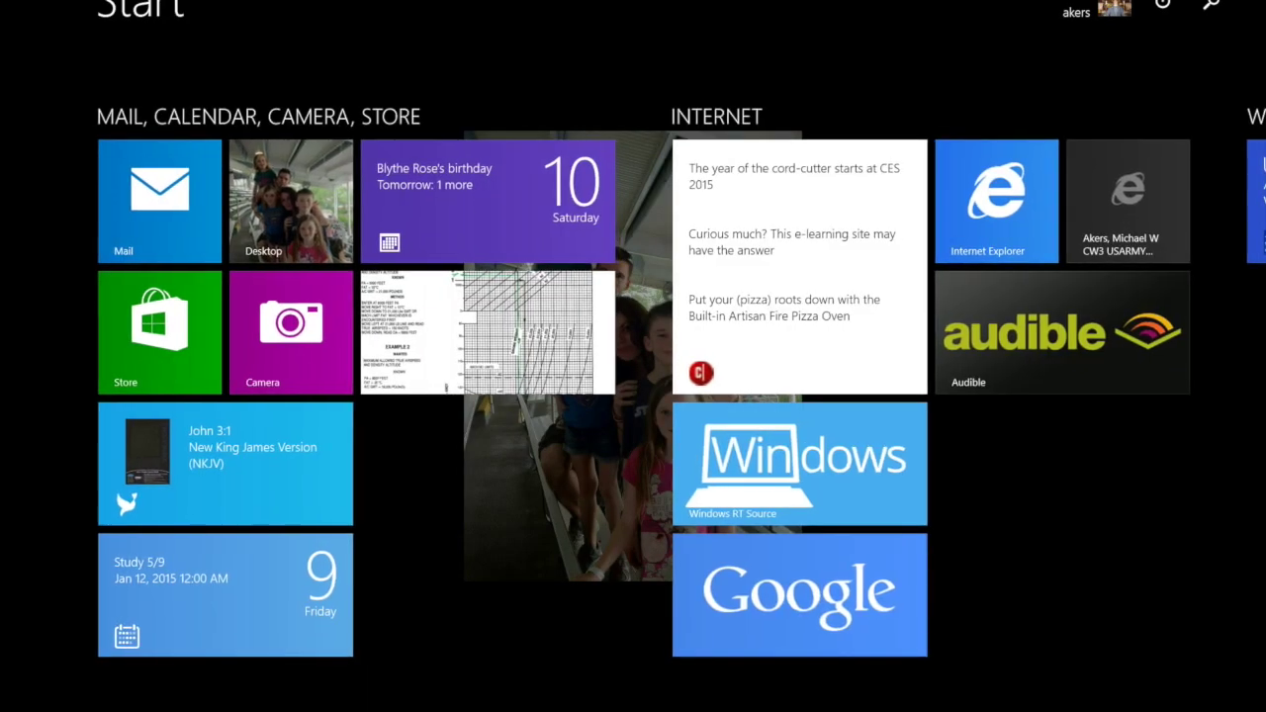
- Switch to NFL on Windows 8, then bring the recent-apps list back
{"action": "key", "text": "super+Tab"}
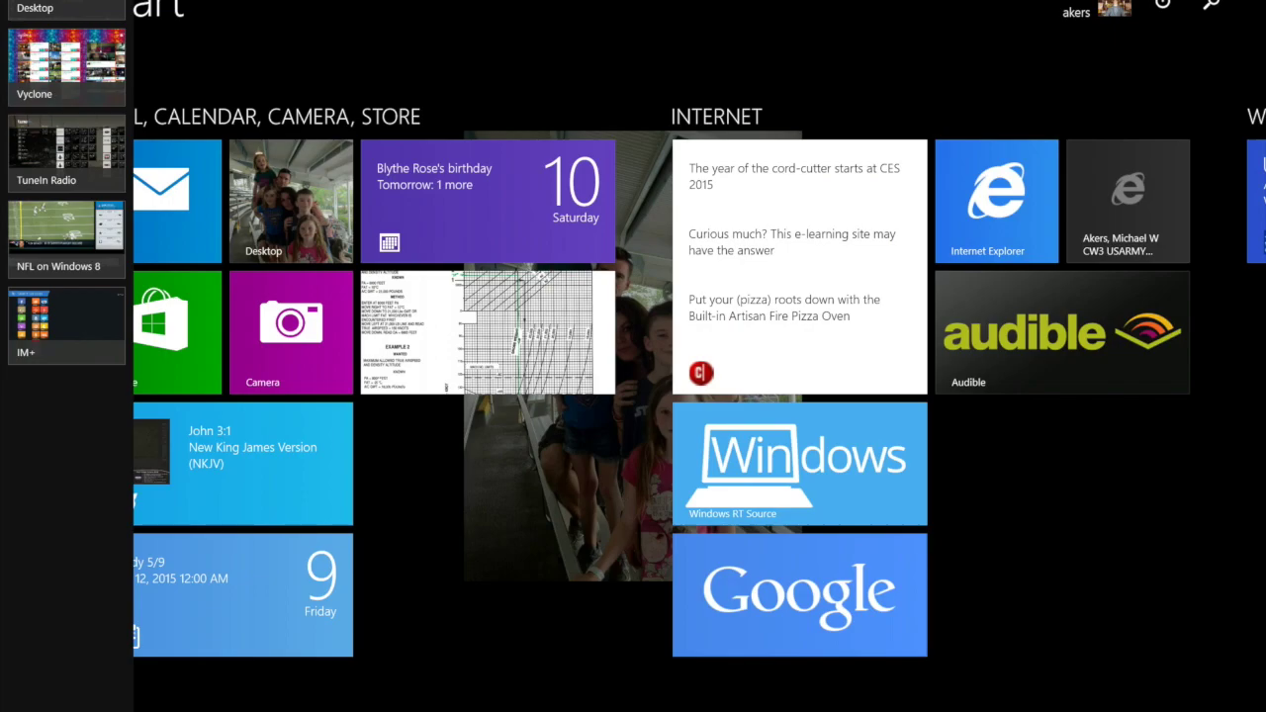
{"action": "left_click", "coordinate": [67, 238]}
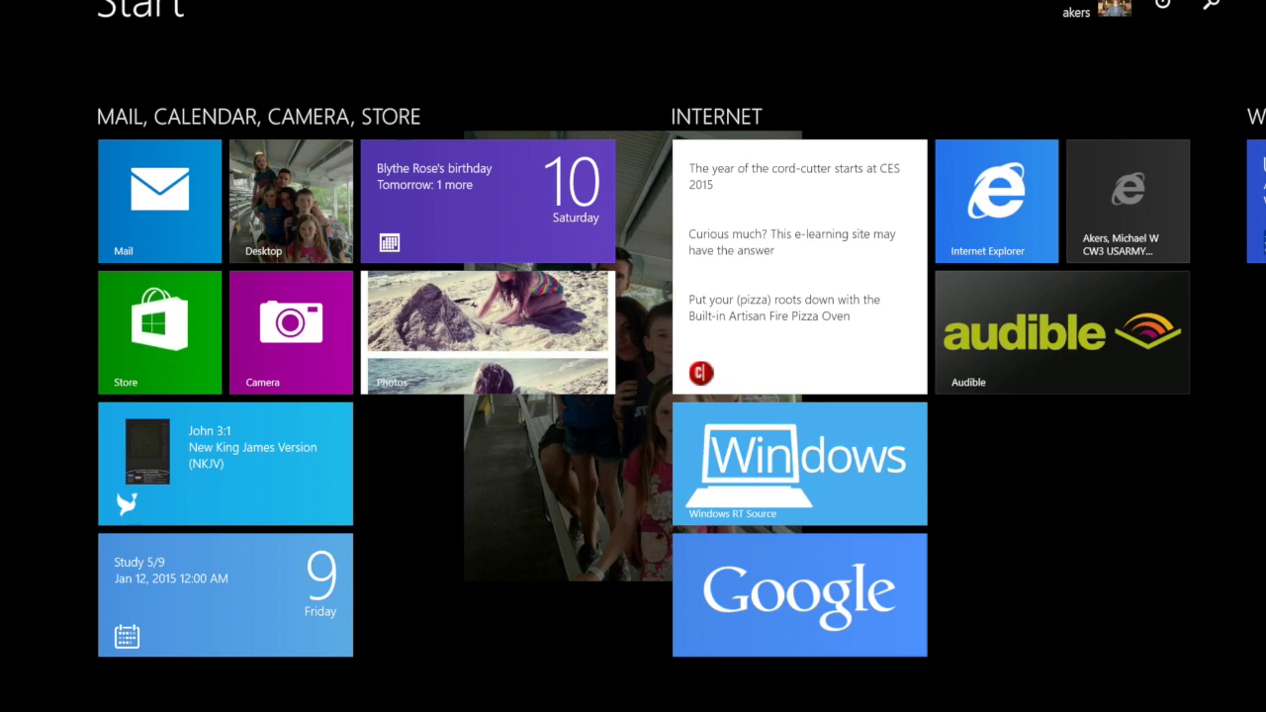
{"action": "key", "text": "super+Tab"}
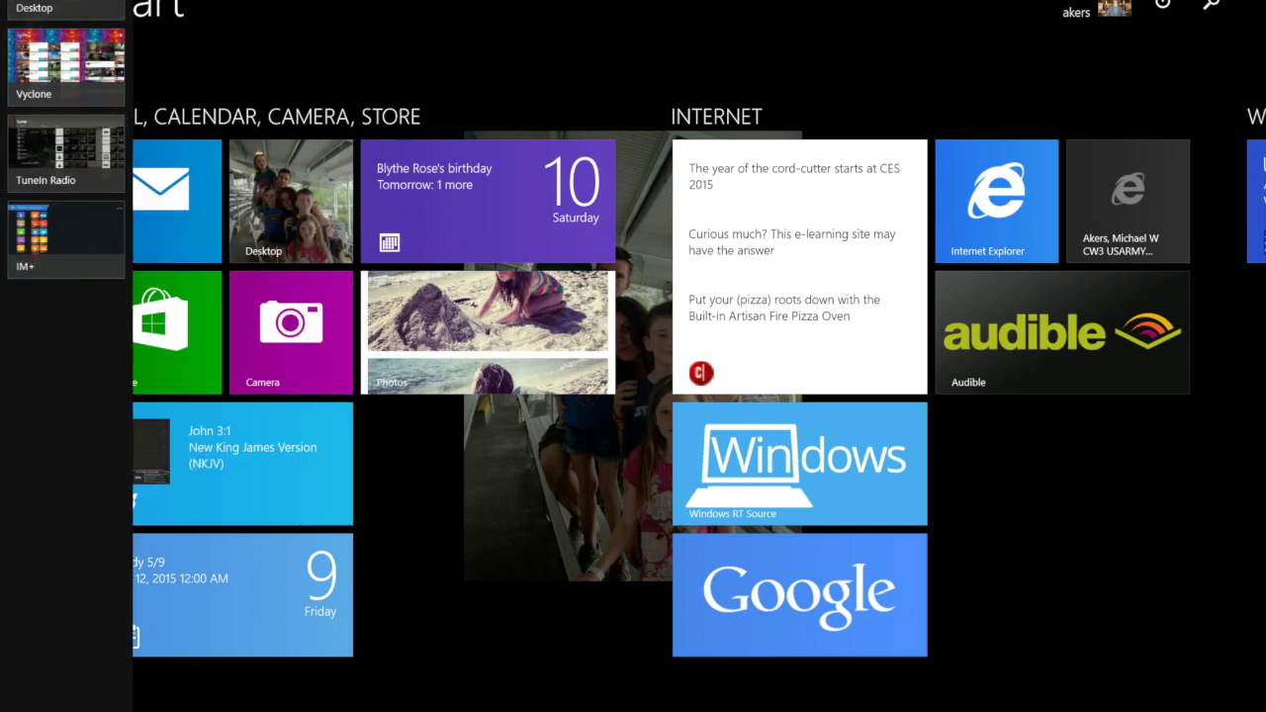
- Switch to TuneIn Radio and browse its FM, AM and internet-only stations
{"action": "left_click", "coordinate": [67, 153]}
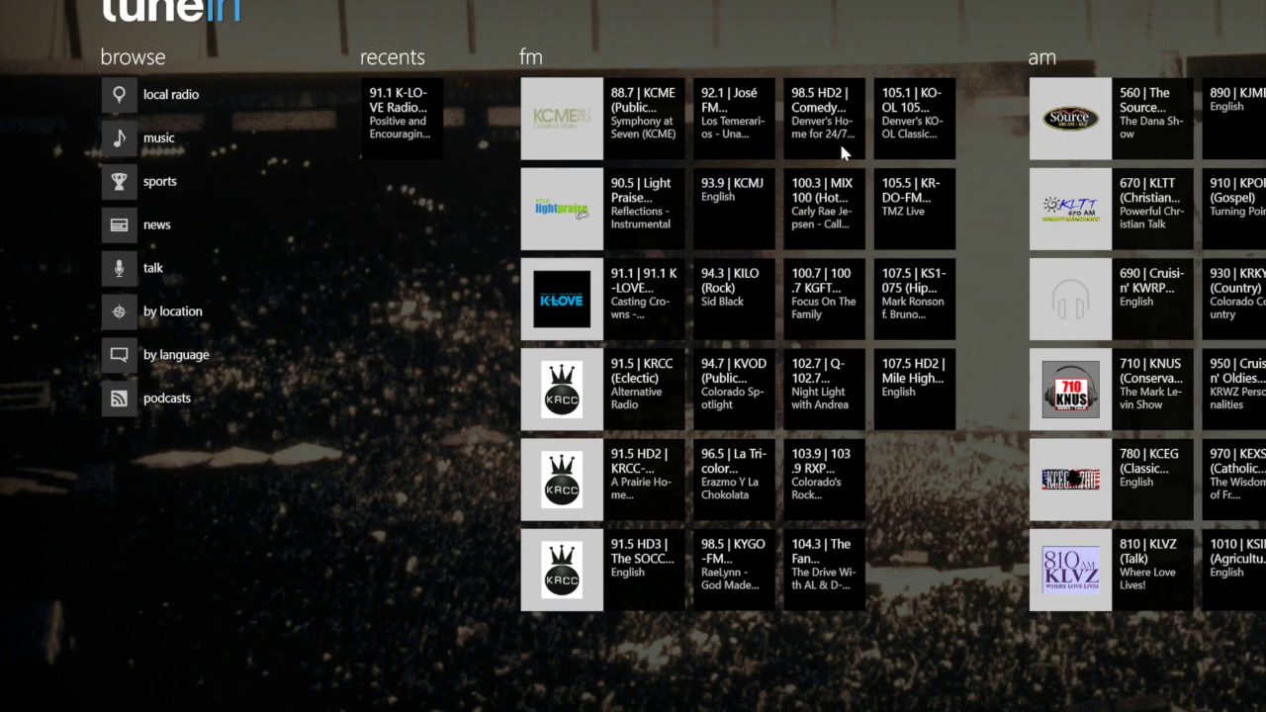
{"action": "scroll", "coordinate": [839, 139], "scroll_direction": "down", "scroll_amount": 8}
{"action": "scroll", "coordinate": [839, 140], "scroll_direction": "up", "scroll_amount": 8}
{"action": "scroll", "coordinate": [839, 139], "scroll_direction": "down", "scroll_amount": 2}
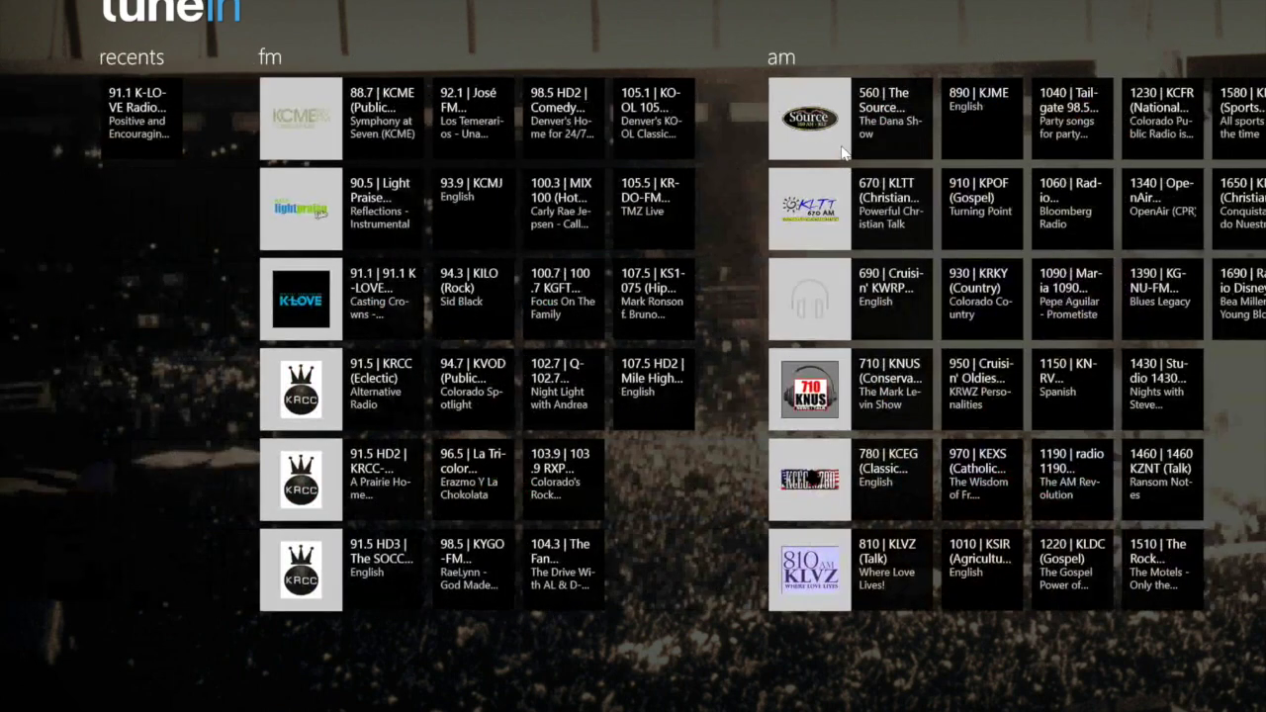
{"action": "scroll", "coordinate": [844, 151], "scroll_direction": "up", "scroll_amount": 2}
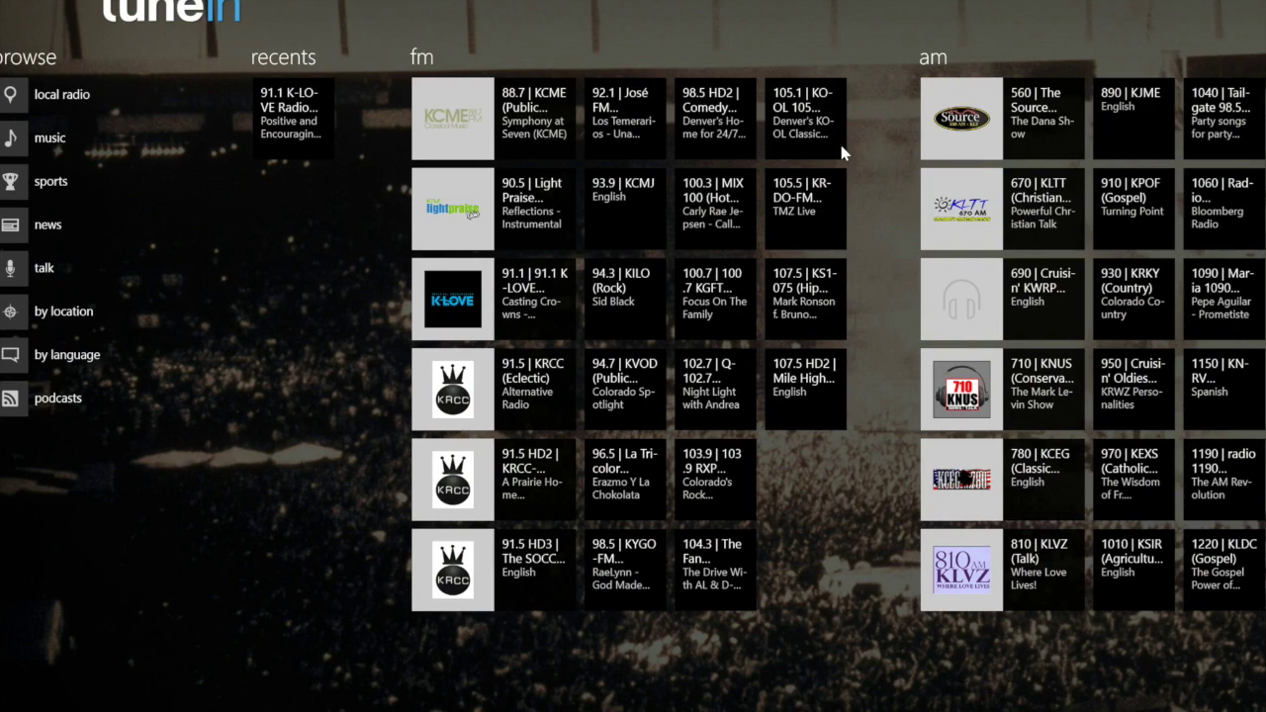
{"action": "scroll", "coordinate": [839, 151], "scroll_direction": "down", "scroll_amount": 5}
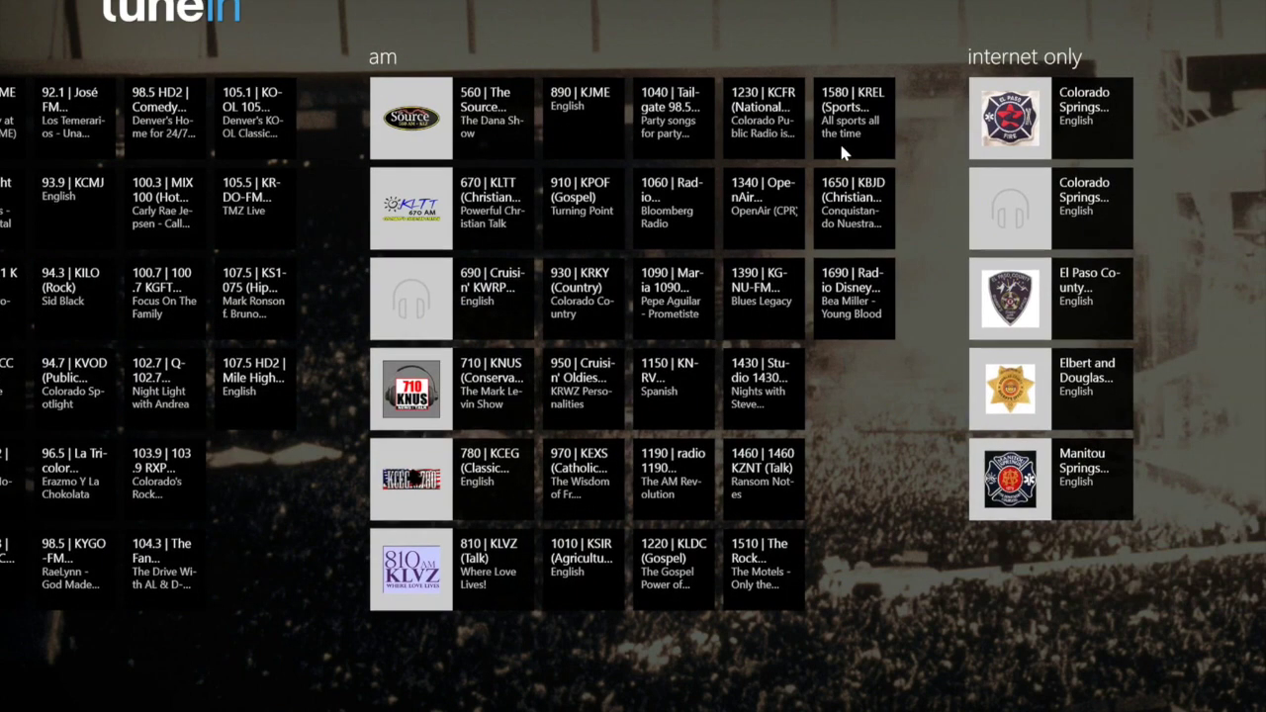
{"action": "scroll", "coordinate": [843, 150], "scroll_direction": "up", "scroll_amount": 5}
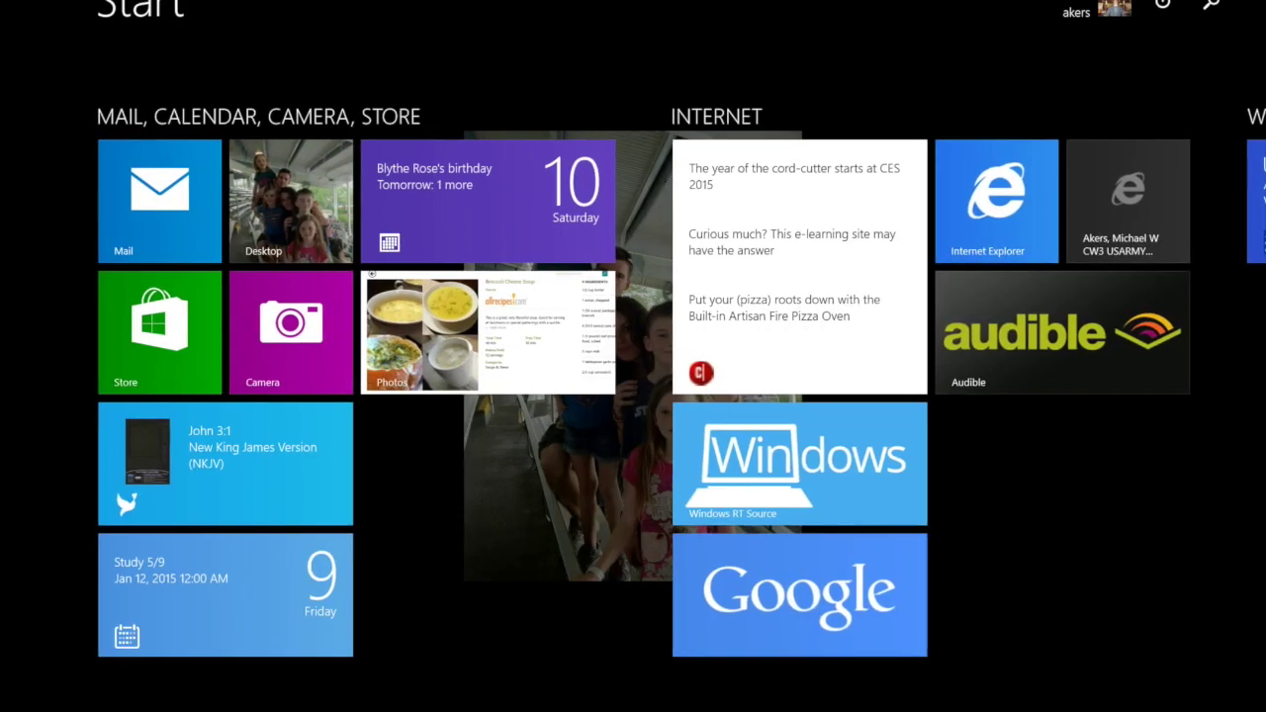
- Switch to the Vyclone app from the recent-apps list to view its feed, trending videos and profile
{"action": "key", "text": "super+Tab"}
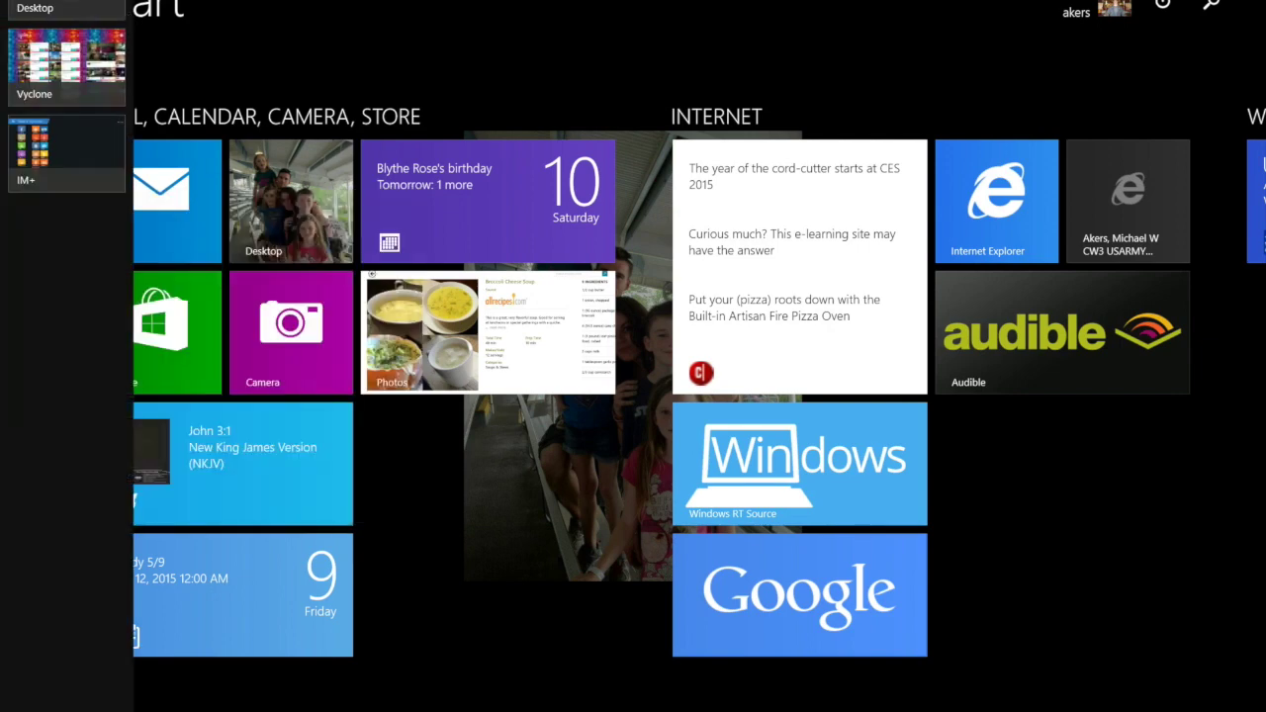
{"action": "left_click", "coordinate": [67, 61]}
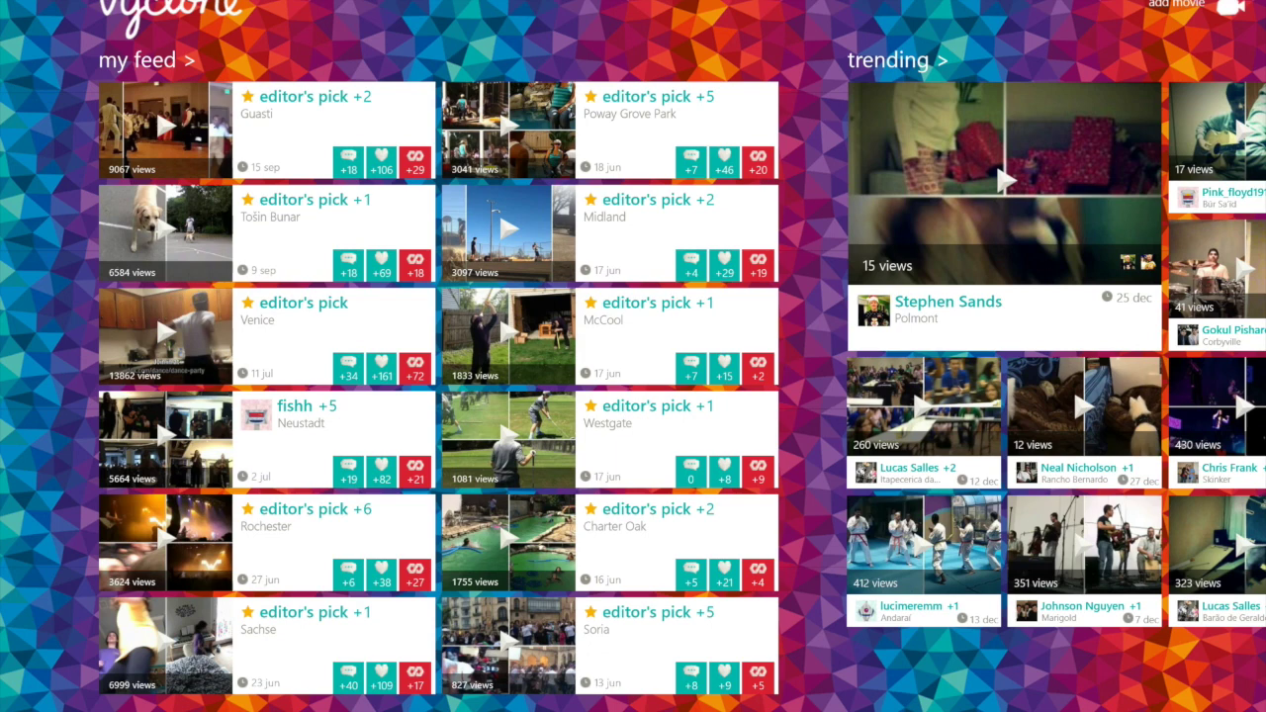
{"action": "scroll", "coordinate": [633, 396], "scroll_direction": "down", "scroll_amount": 5}
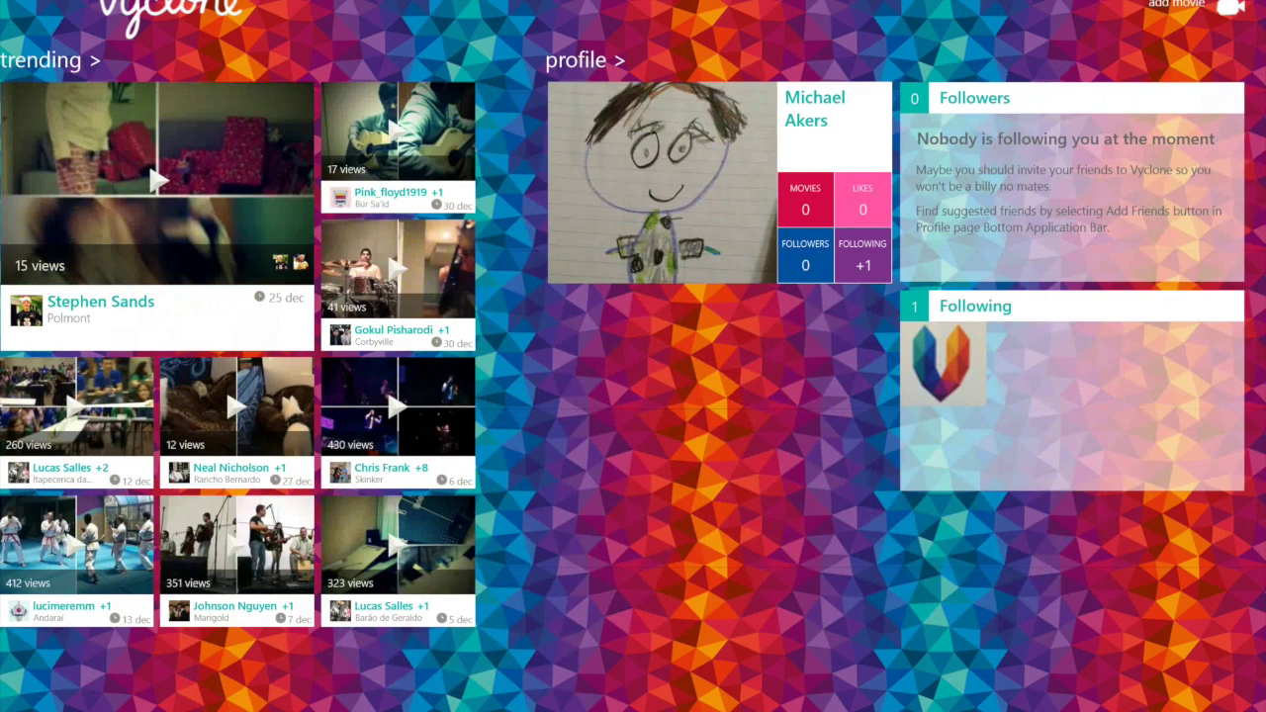
{"action": "scroll", "coordinate": [633, 396], "scroll_direction": "up", "scroll_amount": 5}
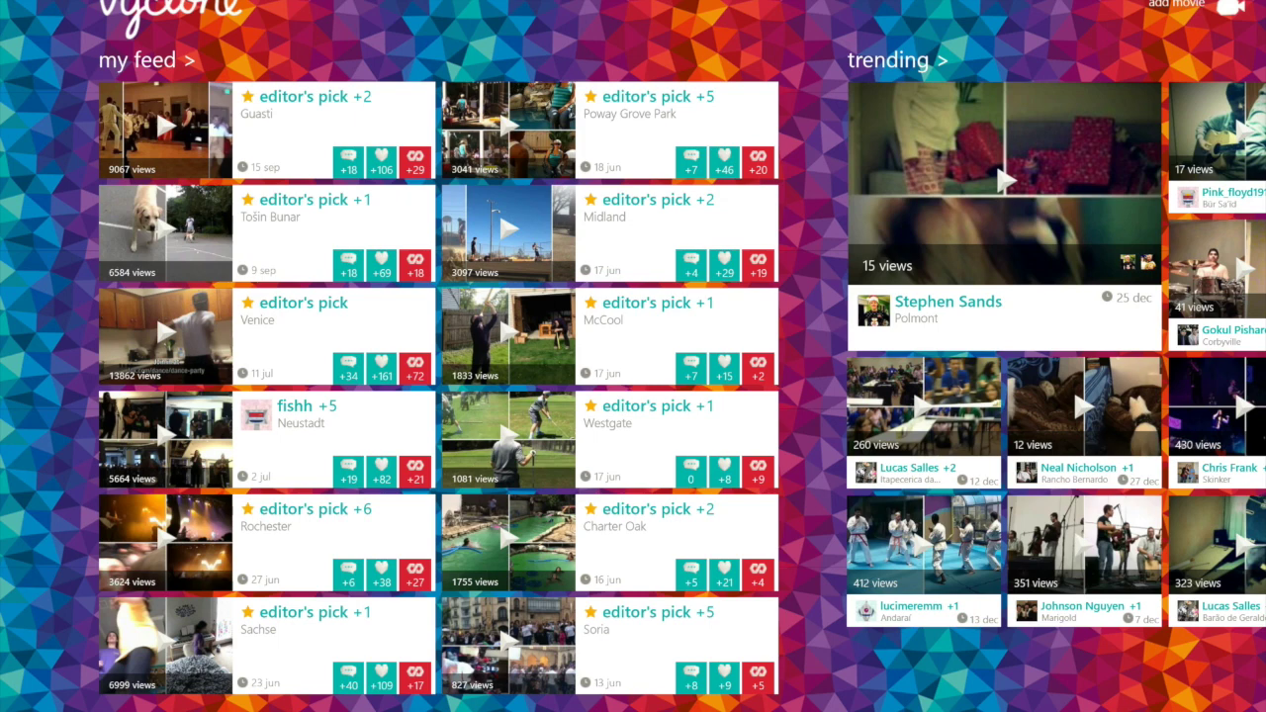
{"action": "scroll", "coordinate": [633, 356], "scroll_direction": "down", "scroll_amount": 5}
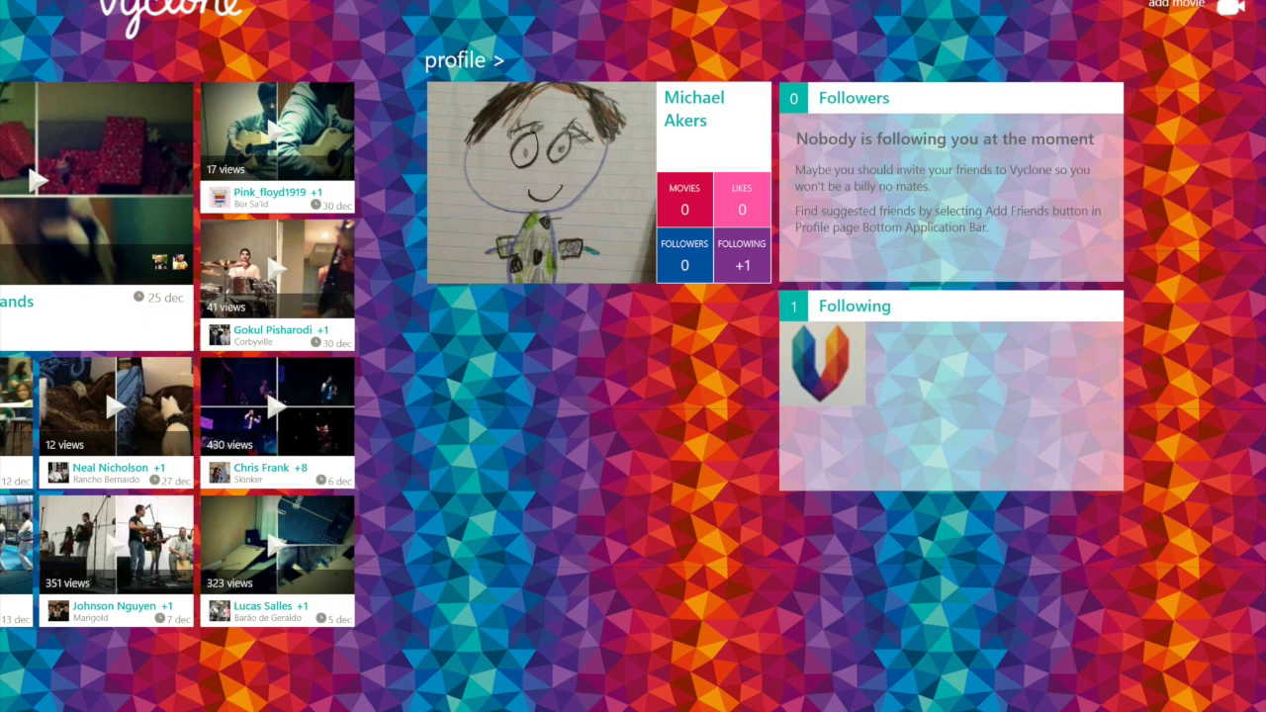
{"action": "scroll", "coordinate": [633, 356], "scroll_direction": "up", "scroll_amount": 5}
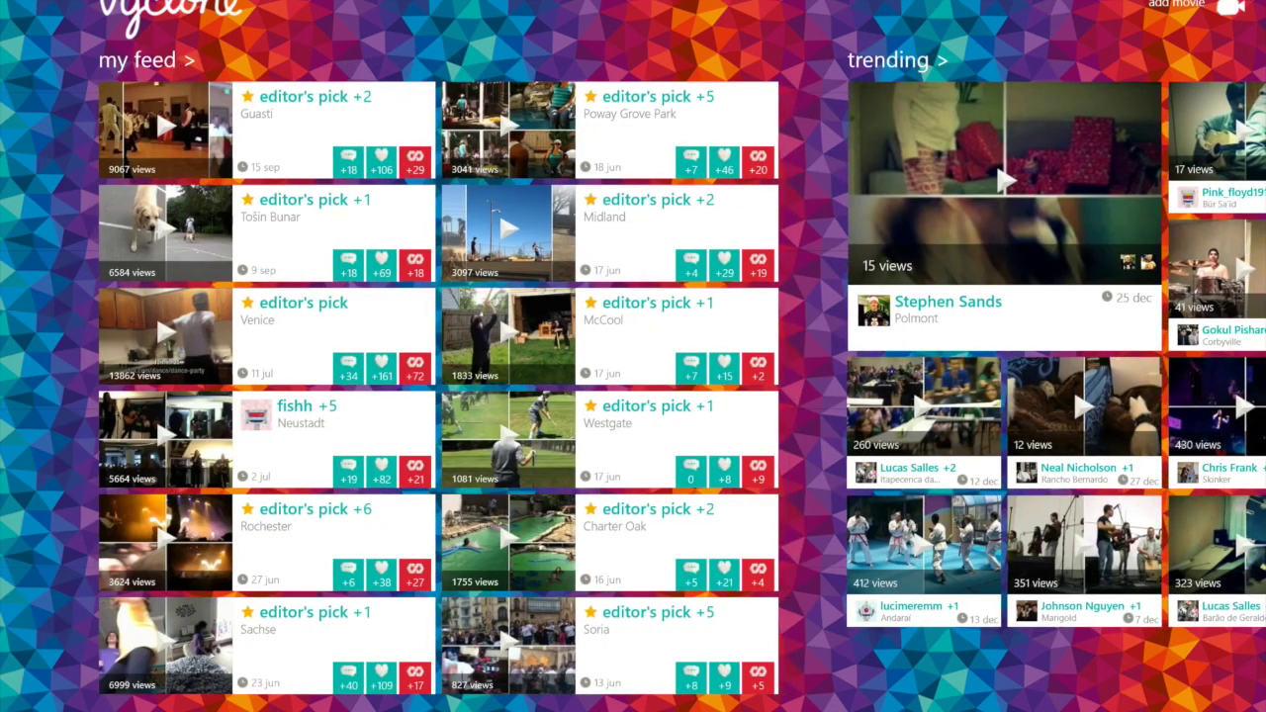